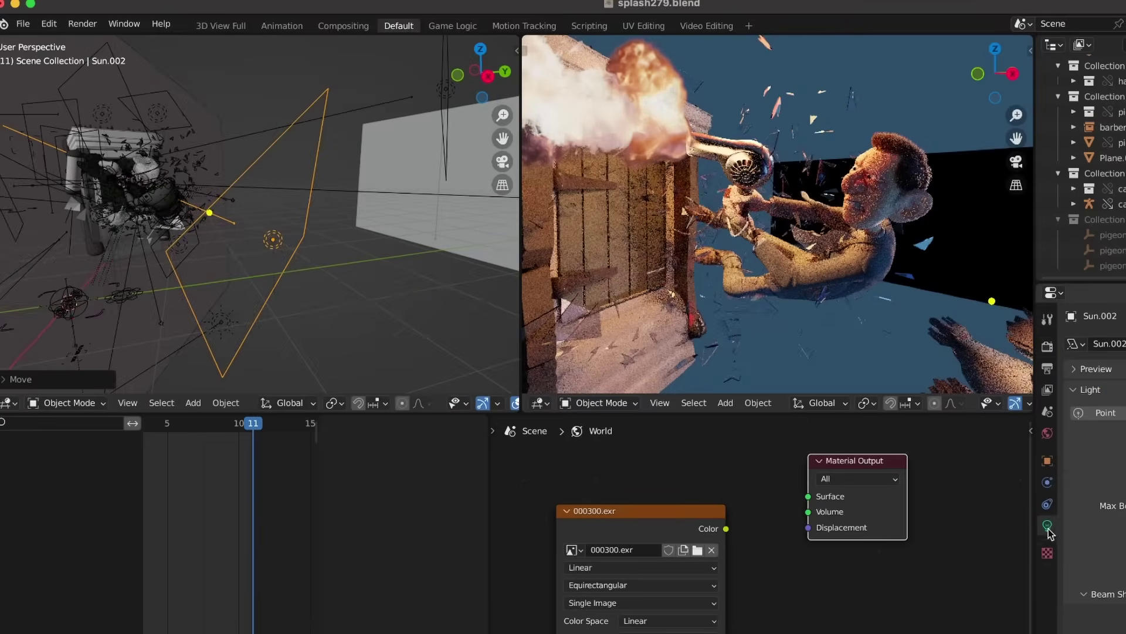
- Scroll the World node editor view down and back up around the 000300.exr setup
scroll(382, 237, "down", 5)
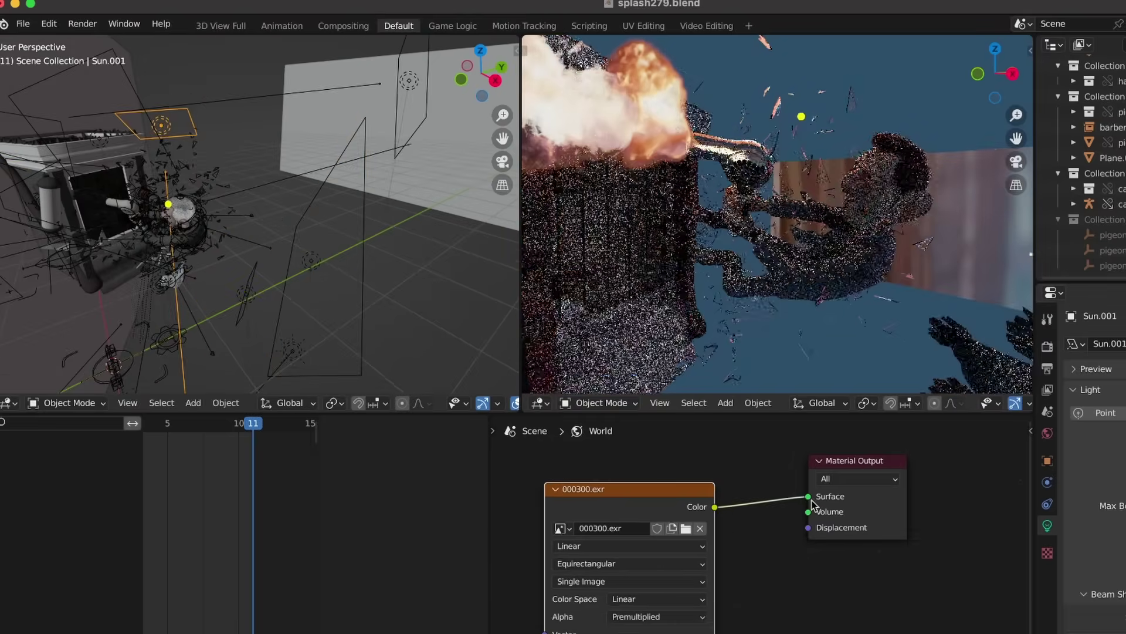
scroll(819, 324, "up", 3)
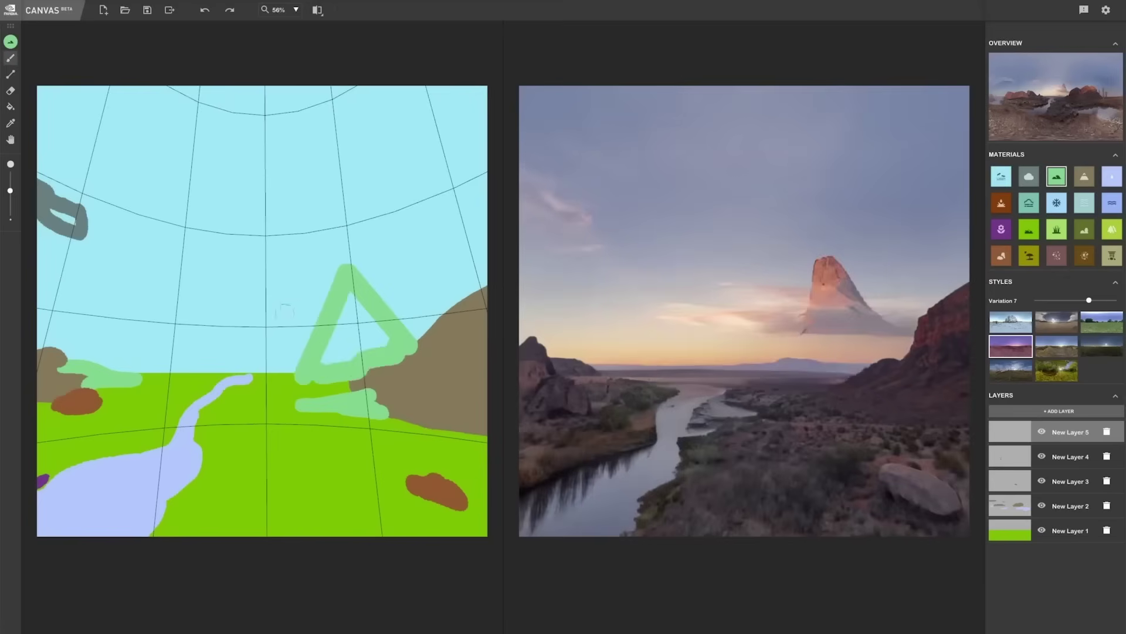
- Fill the triangle light green, then brush a grey Cloud-material stroke across the tree
left_click(340, 364)
left_click(1029, 176)
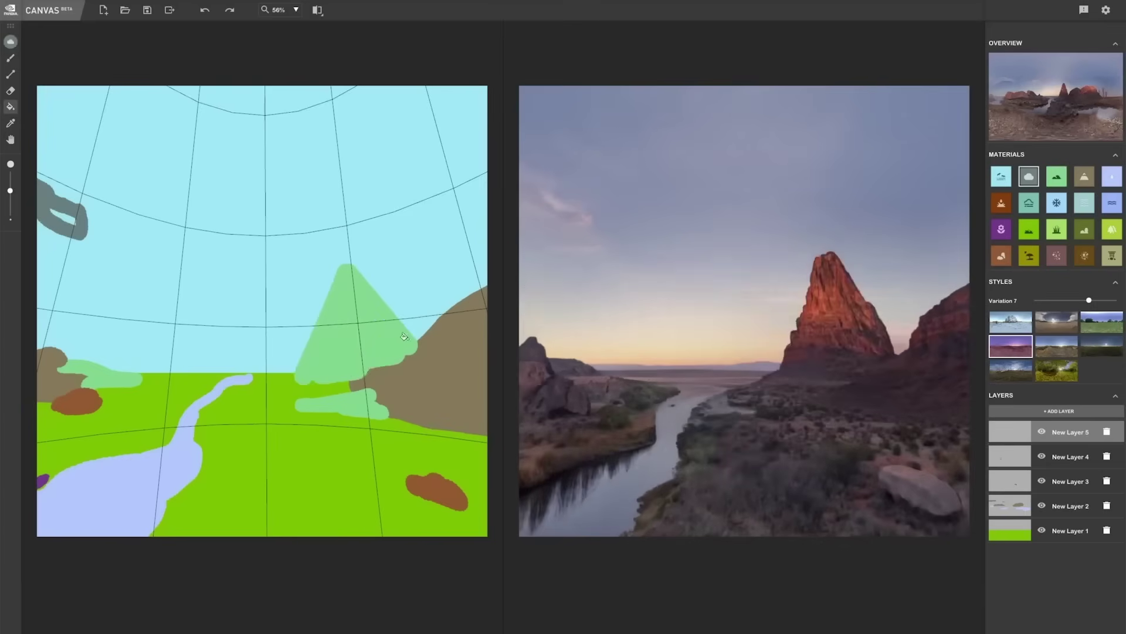
key("b")
left_click_drag(413, 343, 293, 369)
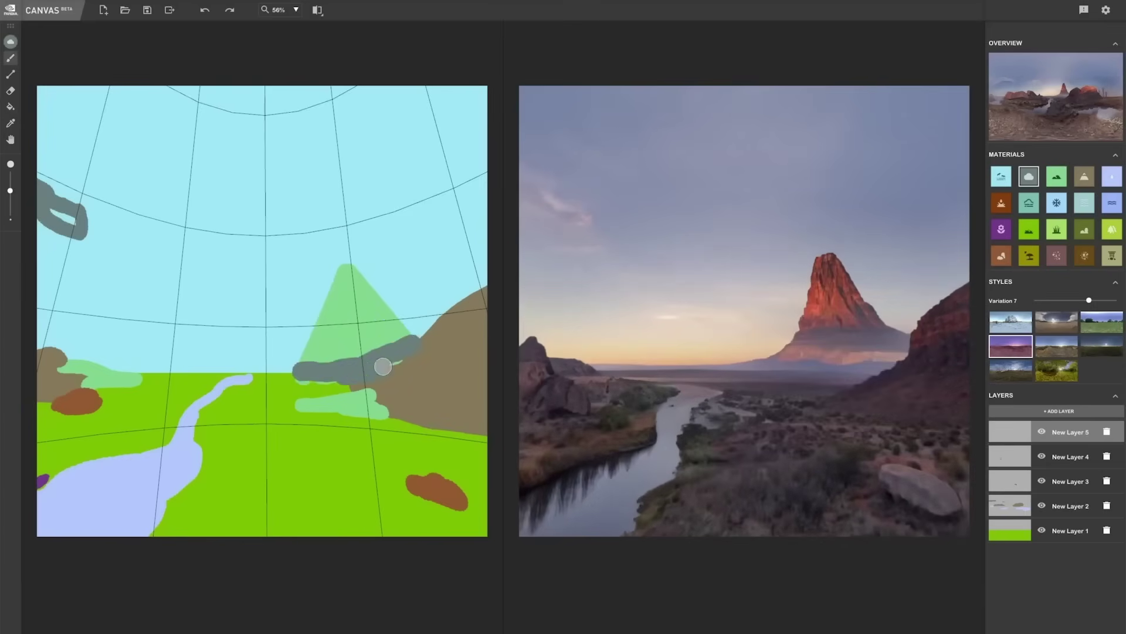
left_click(1084, 177)
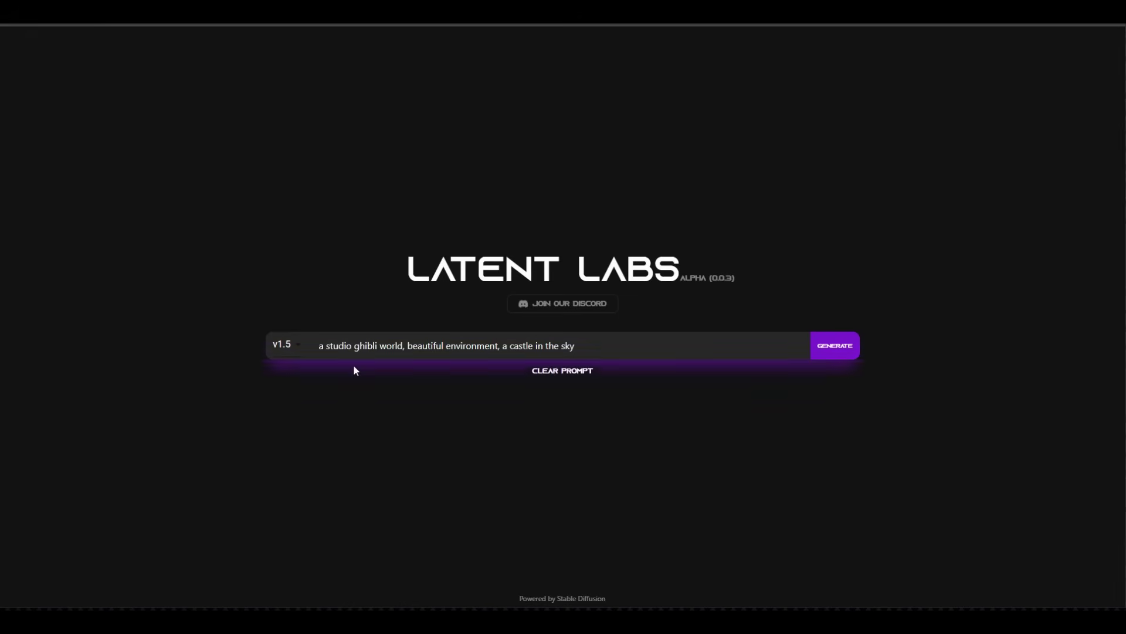
- Generate the castle-in-the-sky panorama, look around the cliff and castle, then select the prompt text
left_click(833, 353)
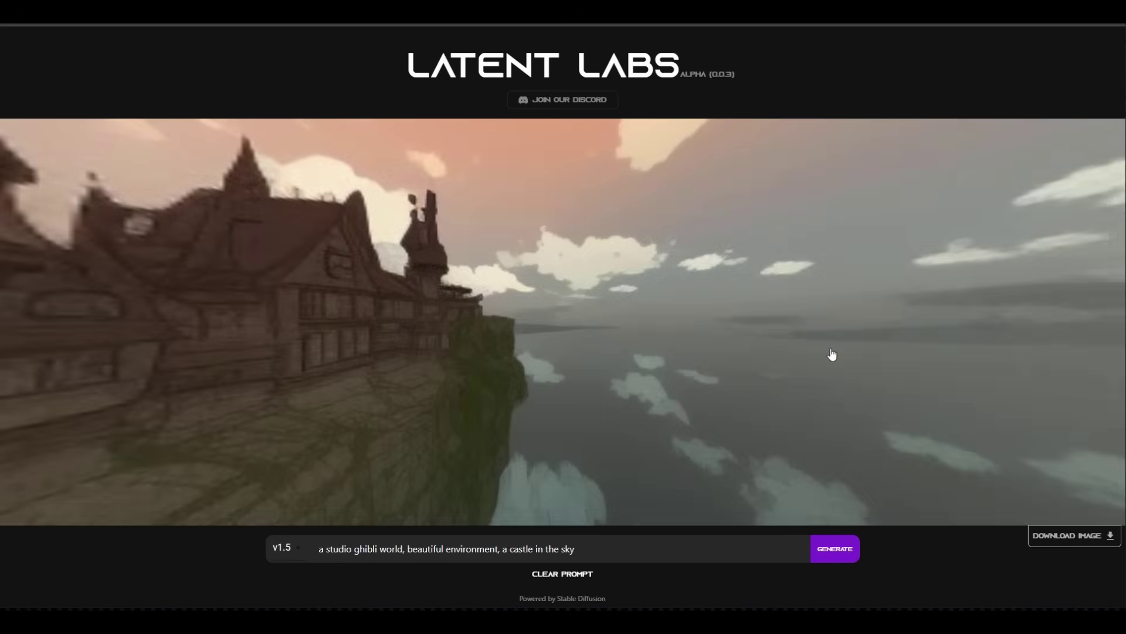
left_click_drag(921, 345, 278, 410)
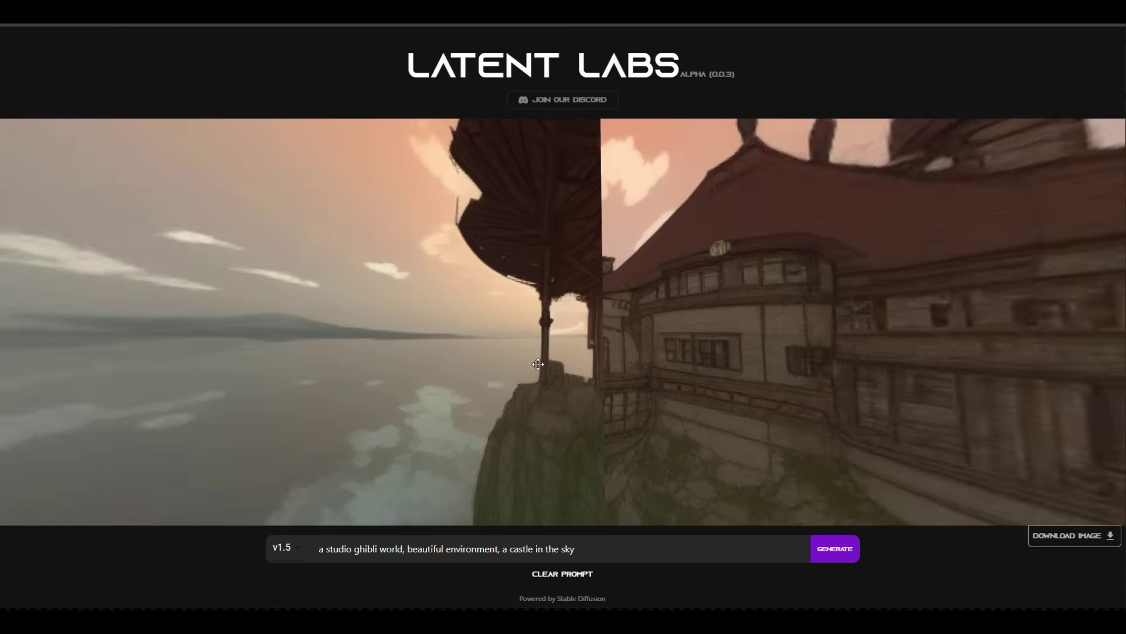
left_click_drag(874, 395, 372, 406)
left_click_drag(836, 408, 653, 384)
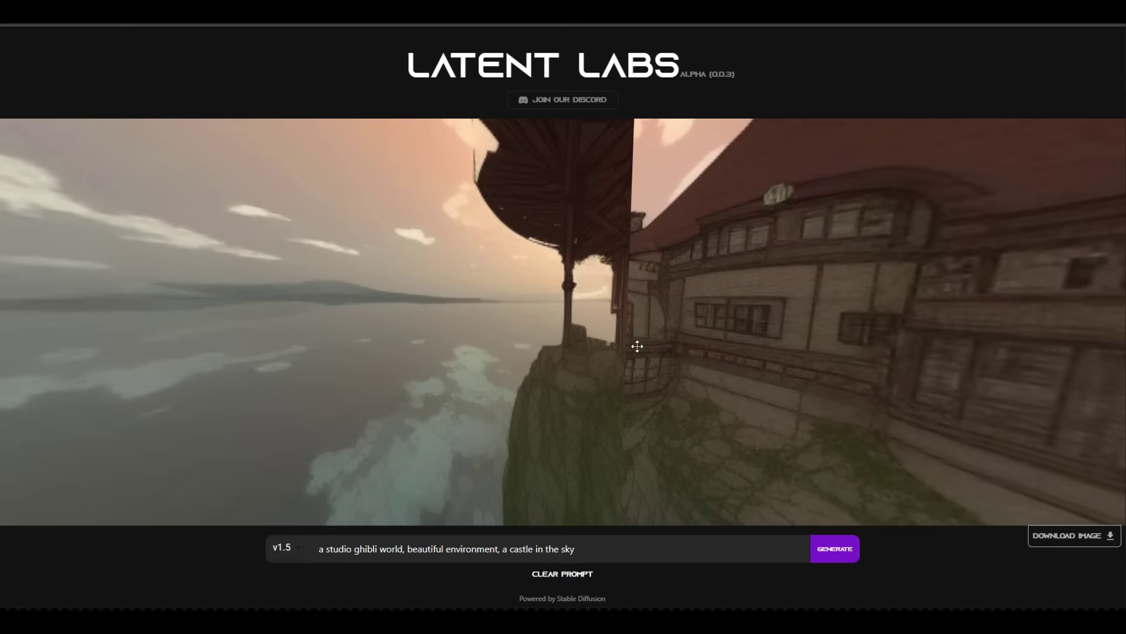
left_click_drag(486, 324, 700, 221)
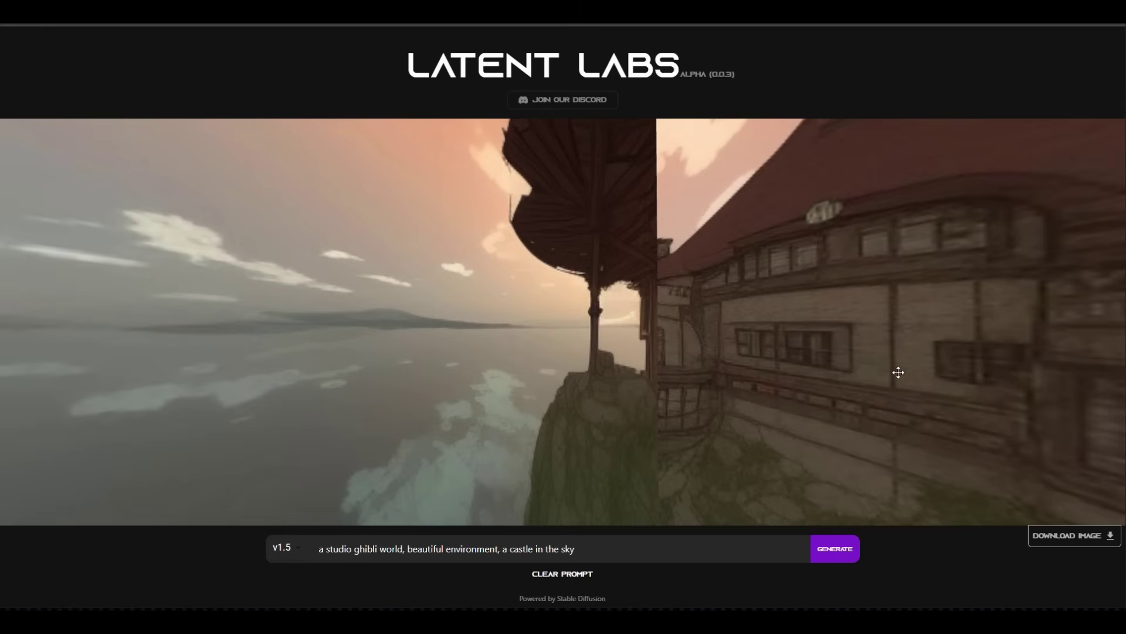
left_click_drag(897, 372, 520, 324)
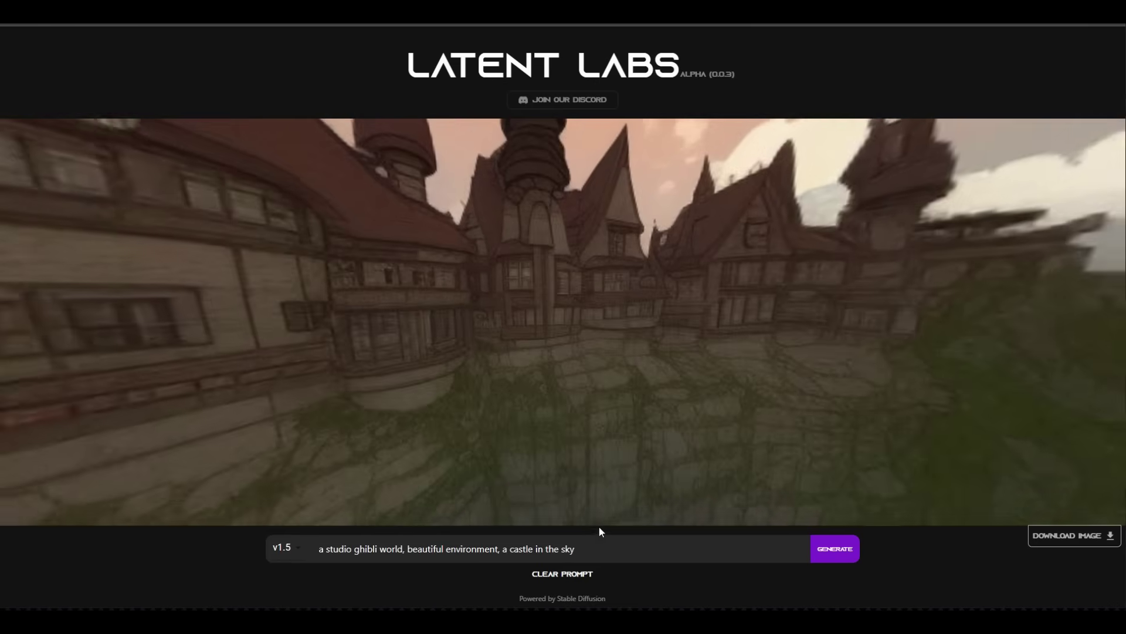
left_click_drag(577, 549, 319, 549)
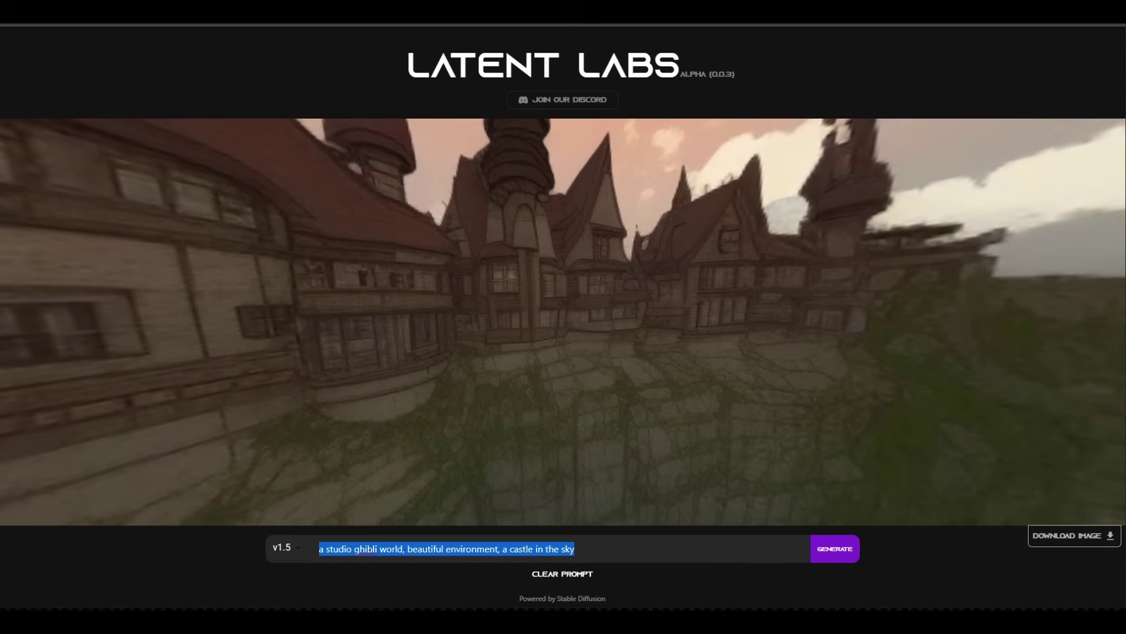
- Generate a panorama from the clouds prompt, switch the model to v2.1, and look around
type("clouds")
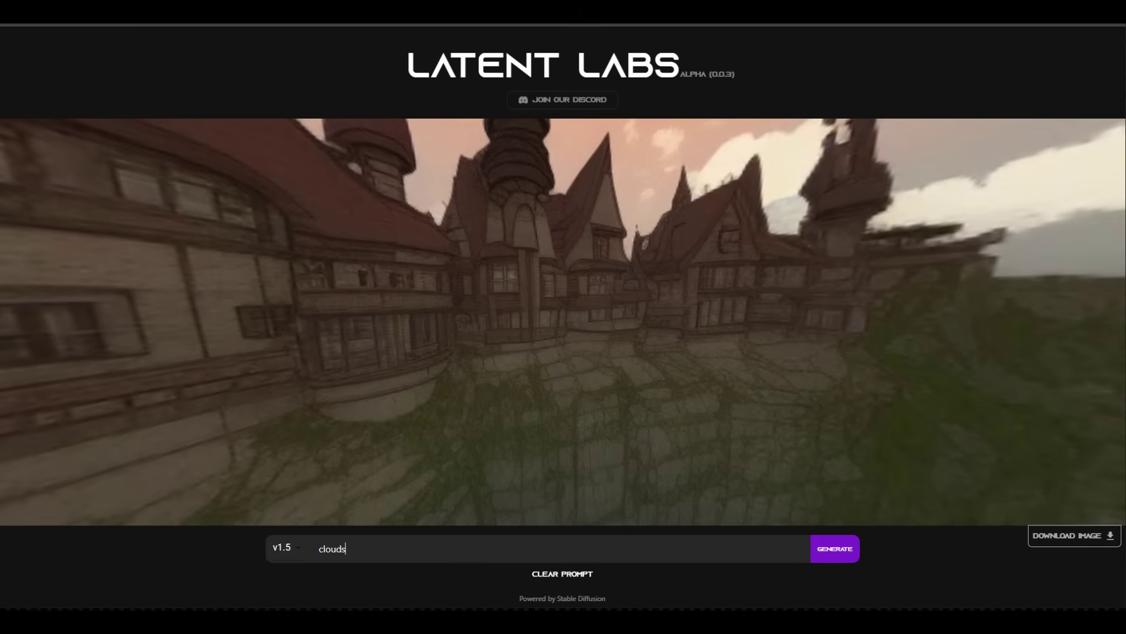
key("Return")
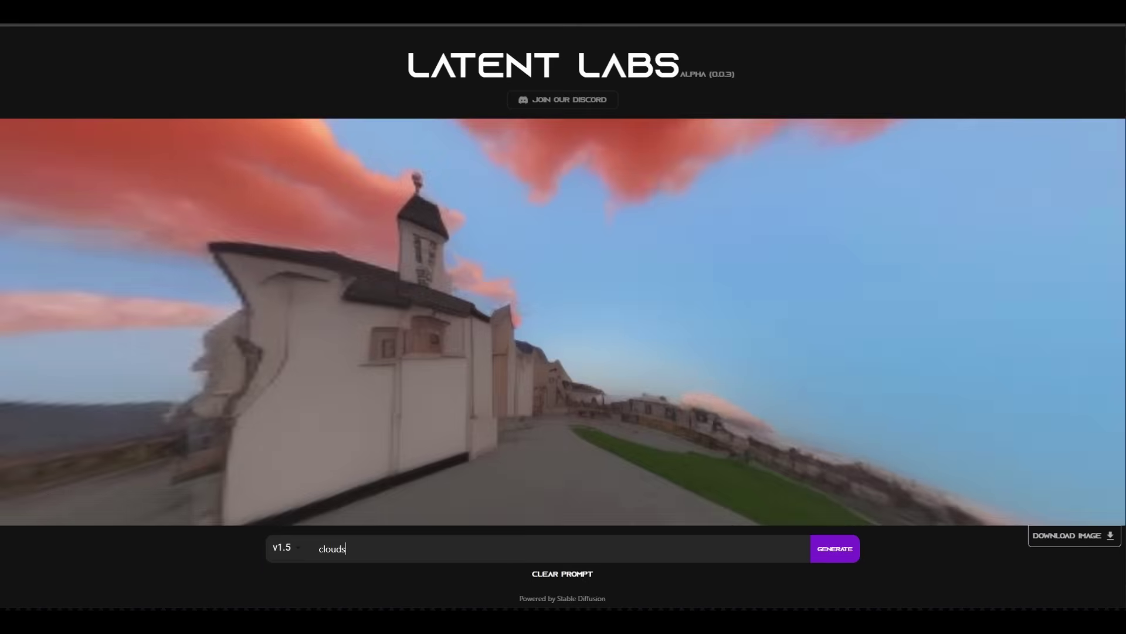
left_click(288, 553)
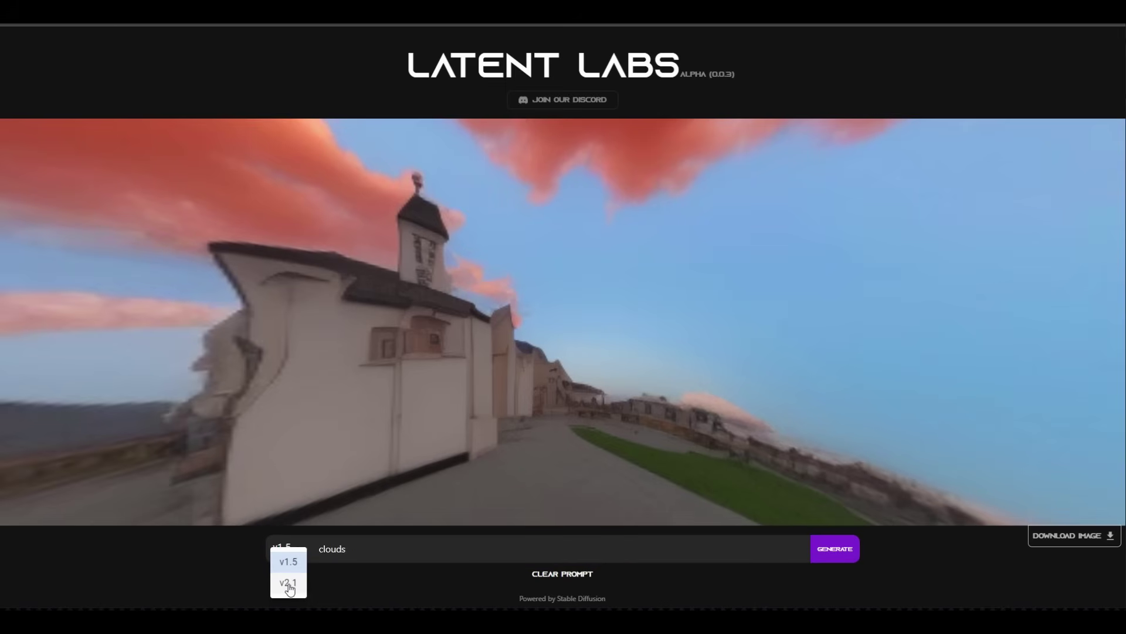
left_click(289, 583)
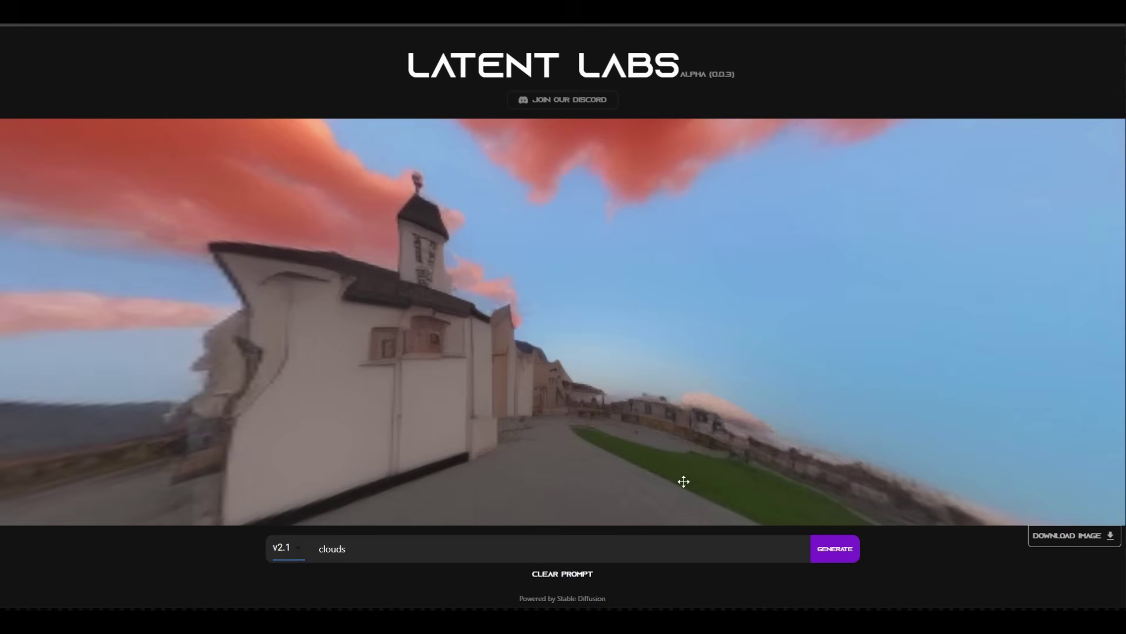
left_click_drag(886, 428, 228, 359)
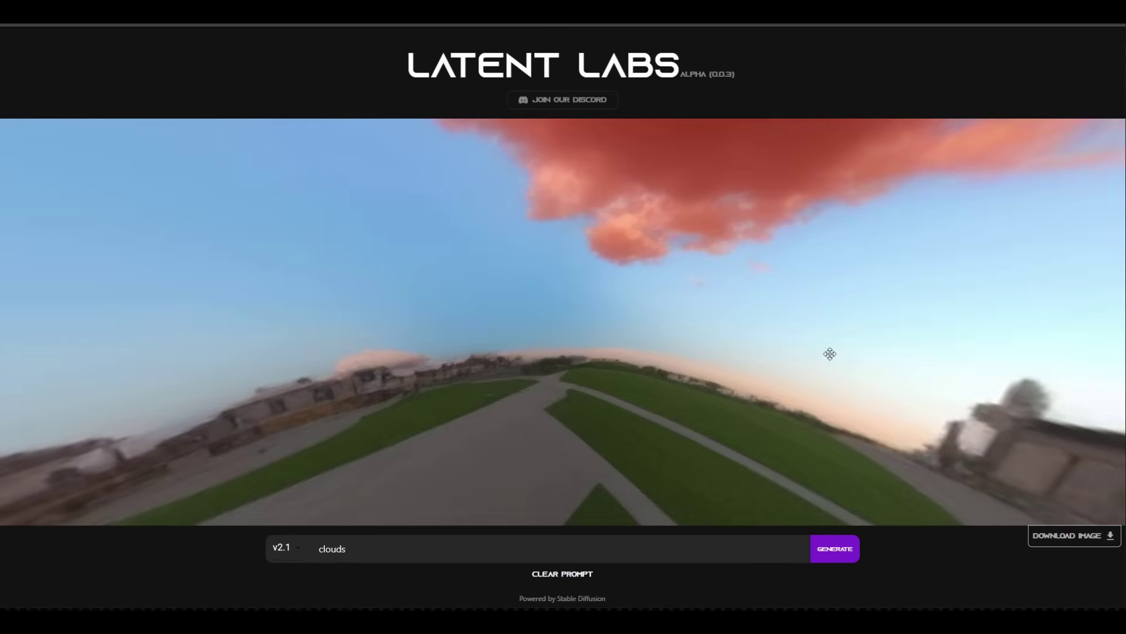
left_click_drag(830, 352, 239, 448)
left_click_drag(850, 426, 623, 440)
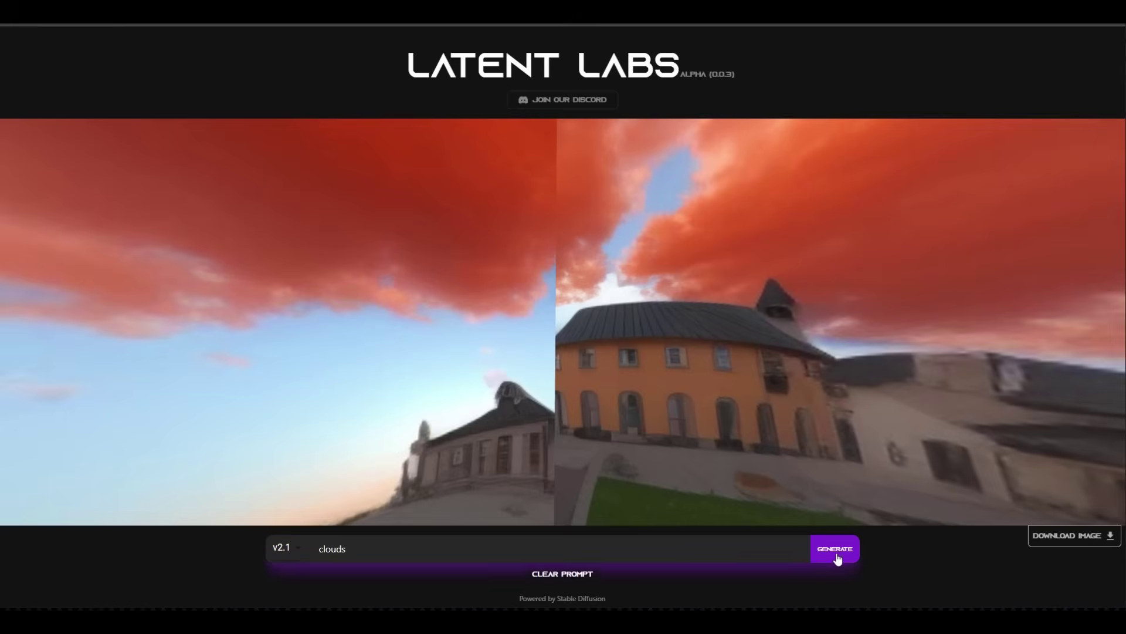
- Regenerate the clouds panorama with v2.1, inspect sky and fields, then generate a fresh 'cloudy sky' panorama
left_click(838, 551)
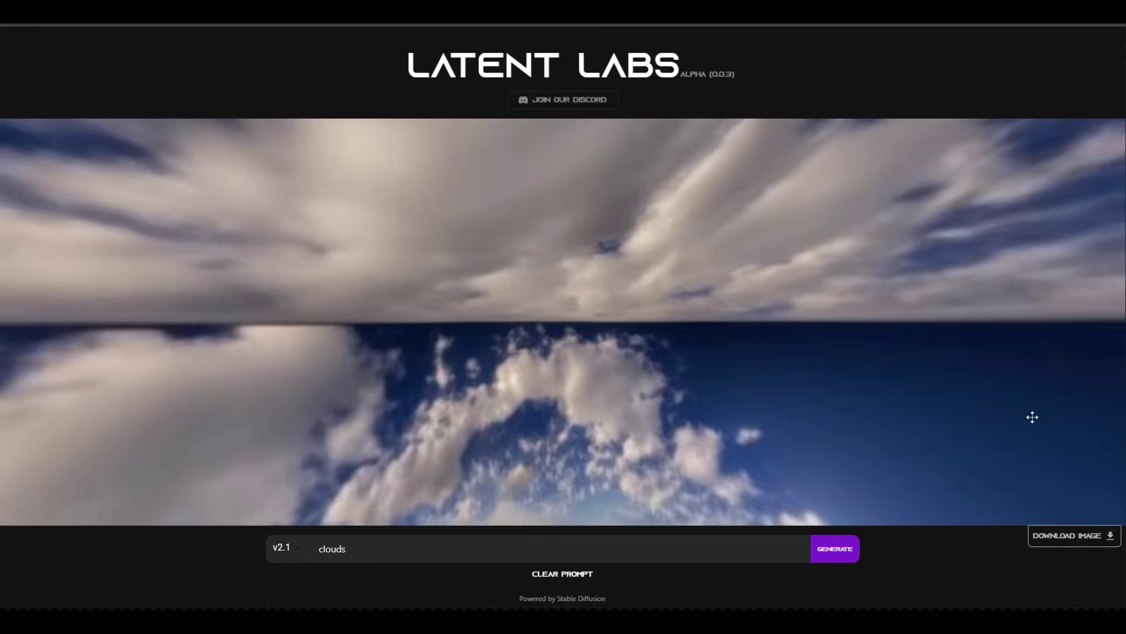
left_click_drag(1031, 415, 452, 417)
left_click_drag(792, 393, 896, 605)
left_click_drag(900, 420, 598, 494)
left_click(836, 565)
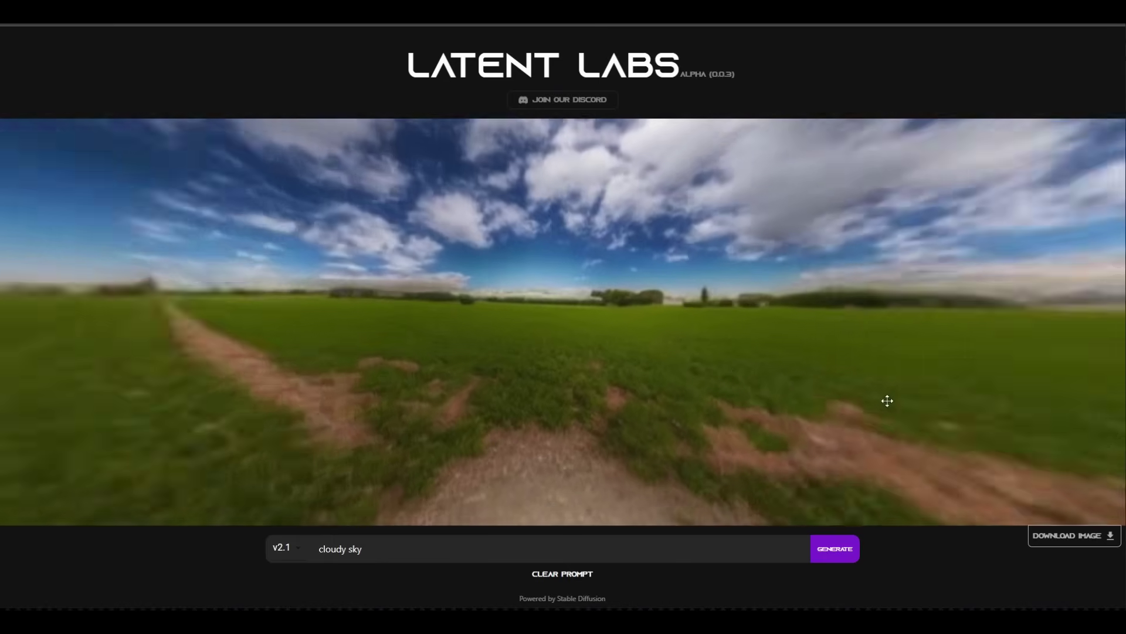
left_click_drag(887, 400, 10, 465)
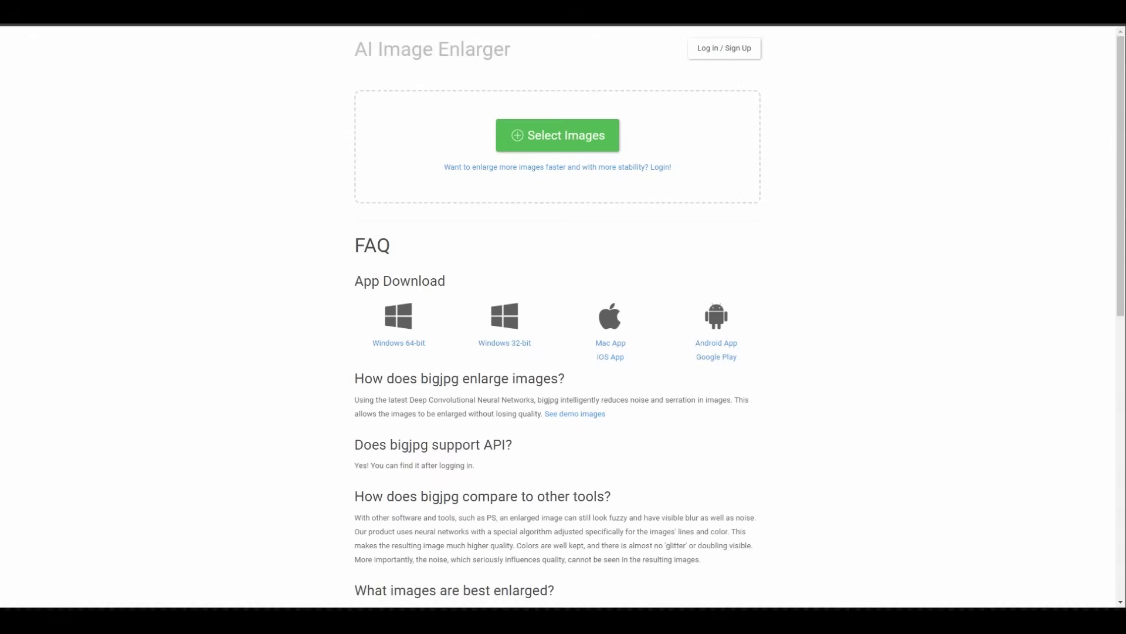
- Add Cloudy Sky.png to bigjpg and start a 4x enlargement with Image type Photo
left_click_drag(647, 408, 550, 139)
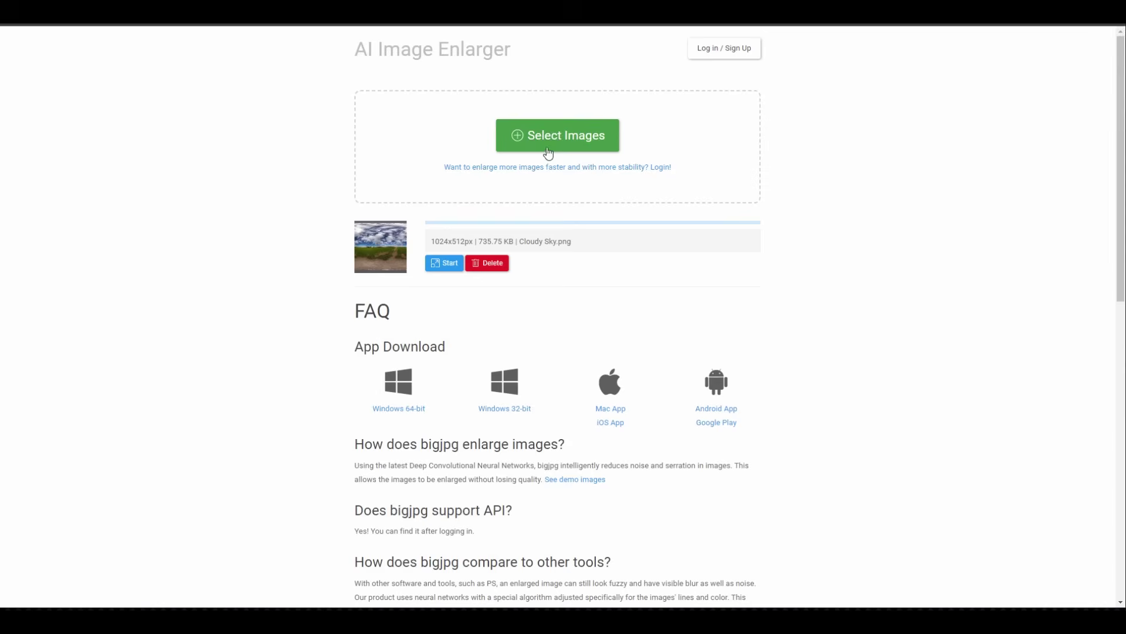
left_click(442, 268)
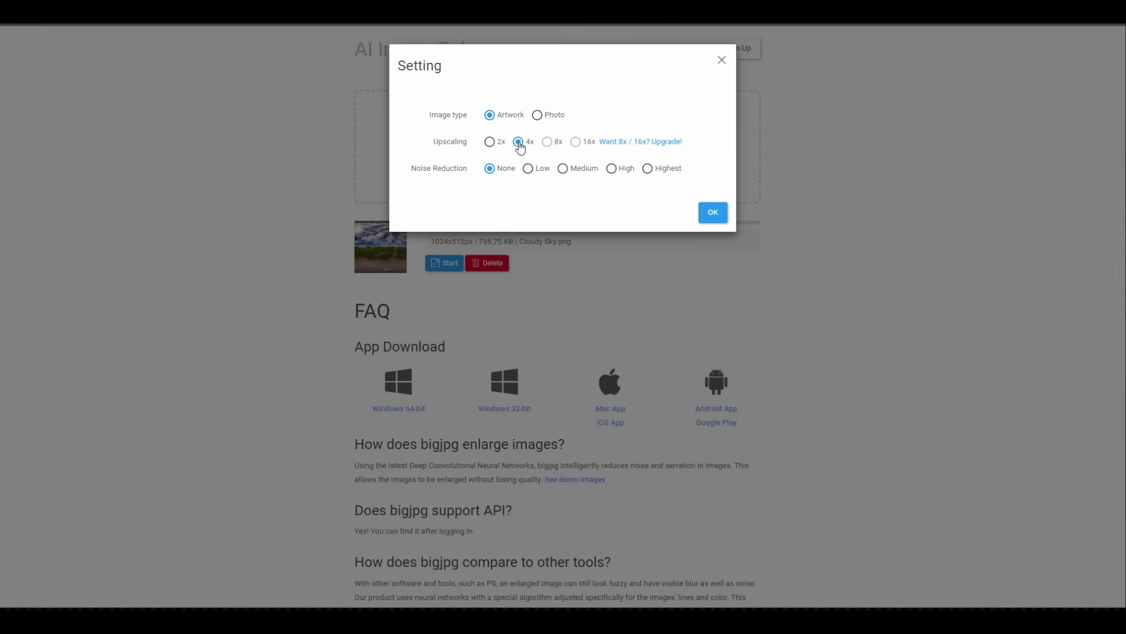
left_click(537, 116)
left_click(714, 213)
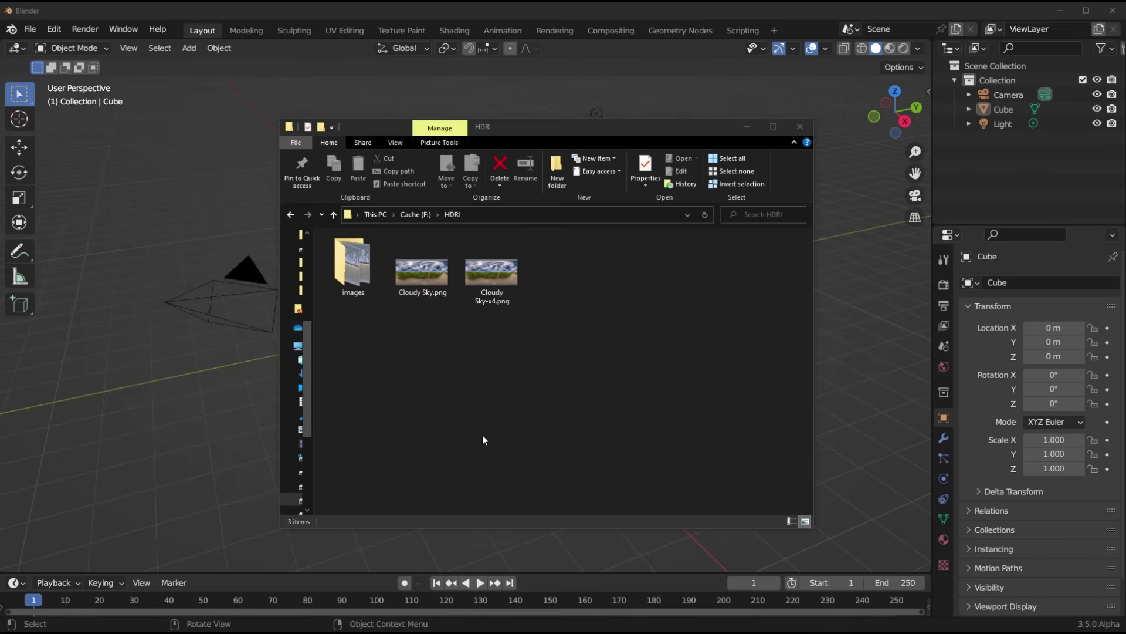
- Show the Details pane and check Cloudy Sky-x4.png is 4096 x 2048, 4.45 MB
left_click(426, 292)
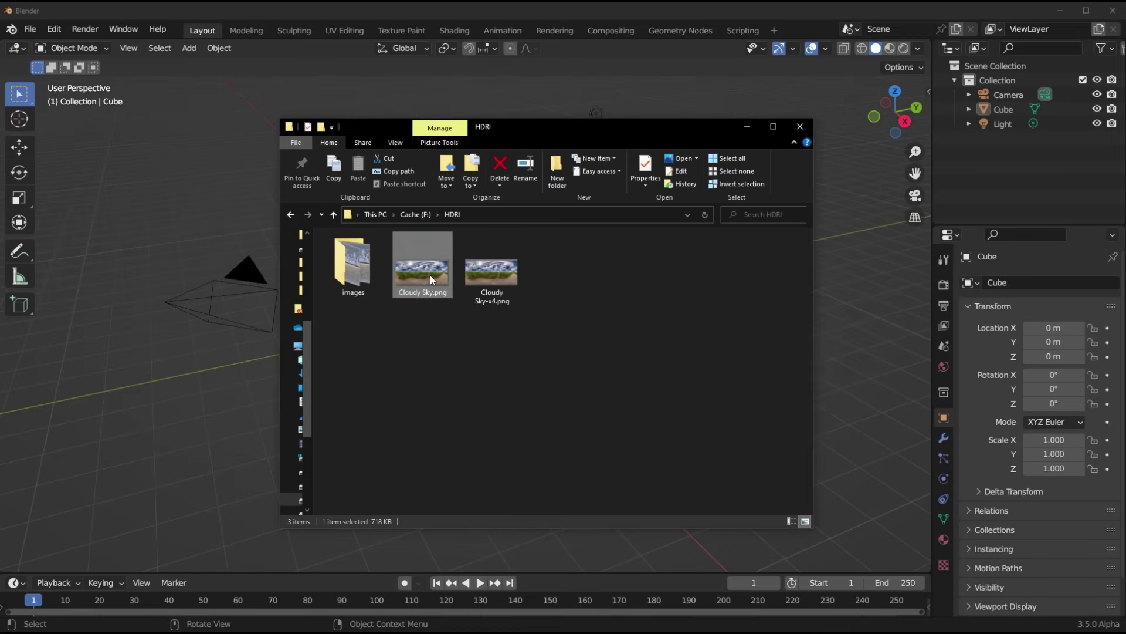
left_click(395, 143)
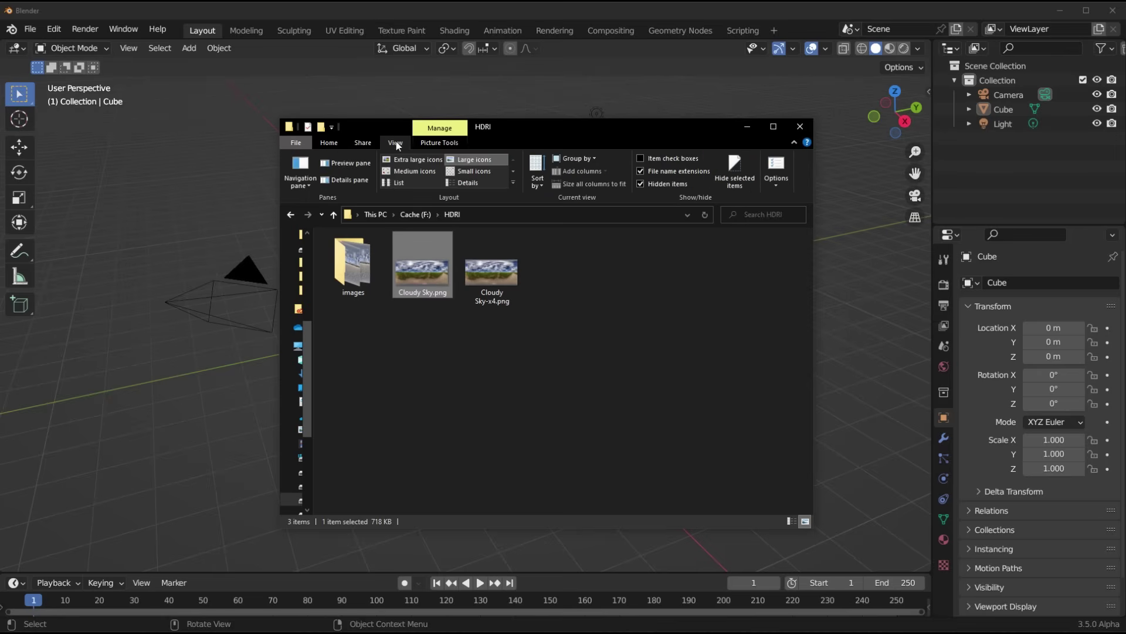
left_click(368, 179)
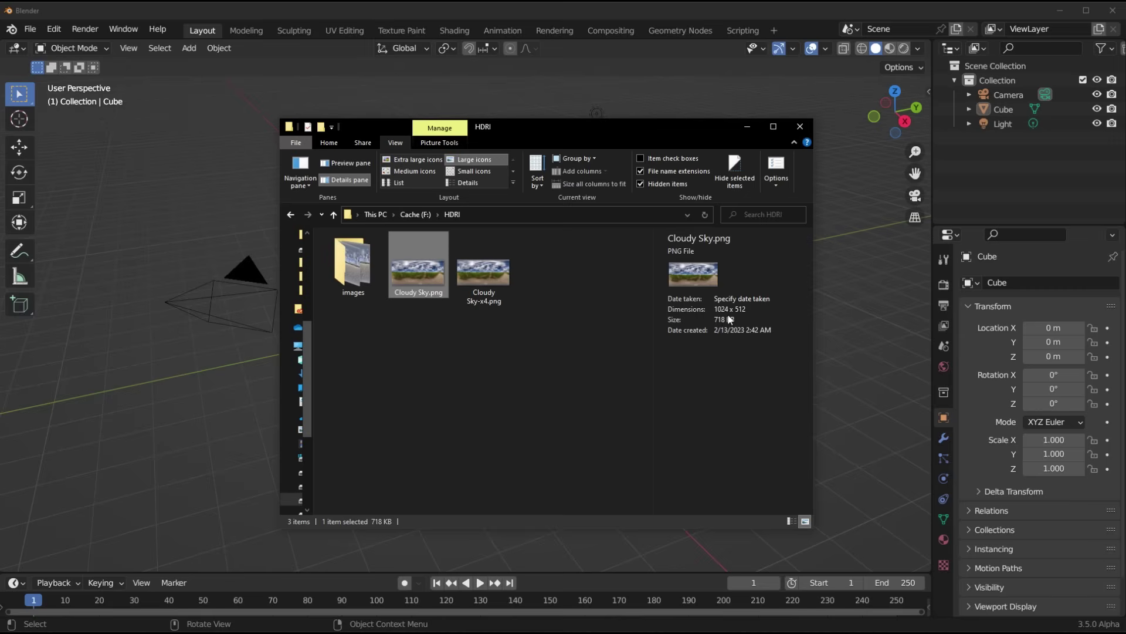
left_click(496, 286)
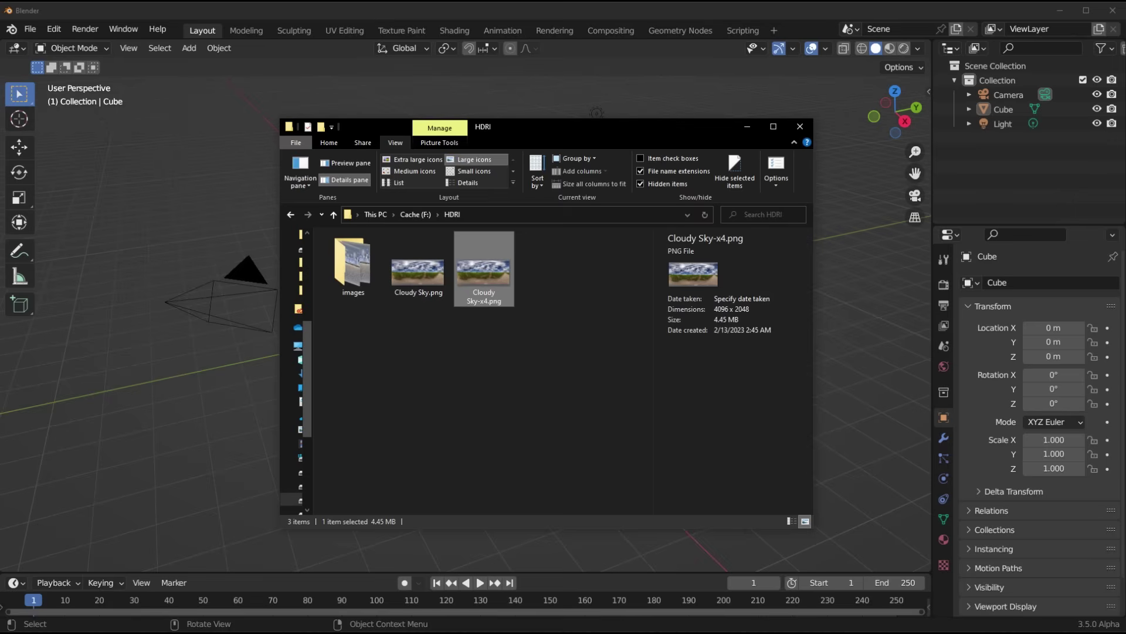
- Return to Blender, subdivide the default cube with Ctrl+2, and shade it smooth
left_click(747, 126)
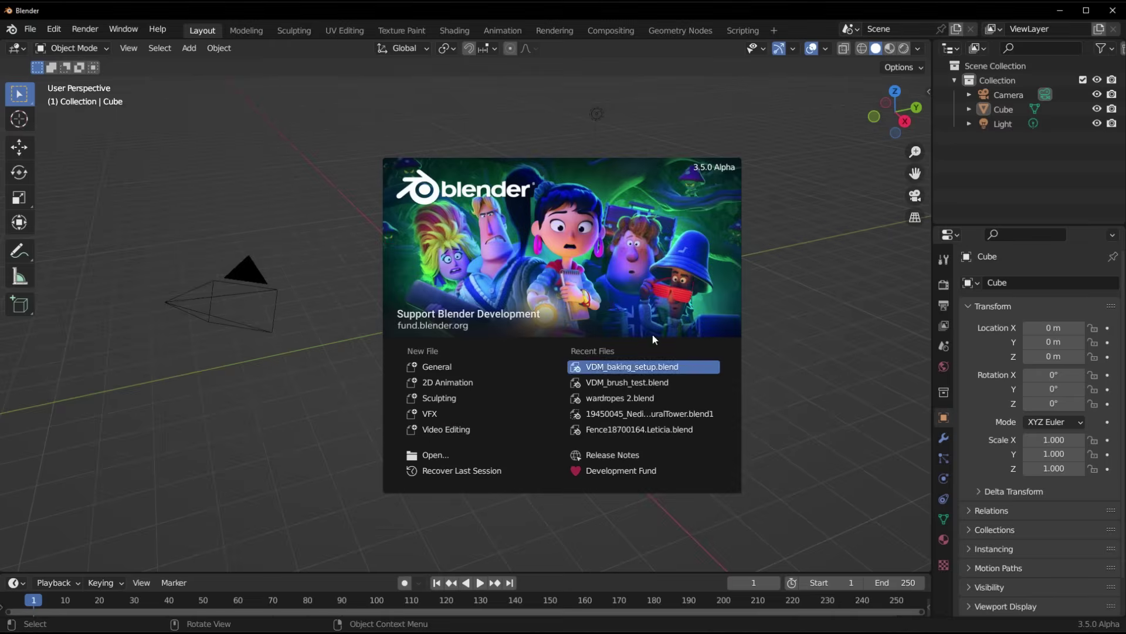
left_click(809, 269)
left_click(510, 298)
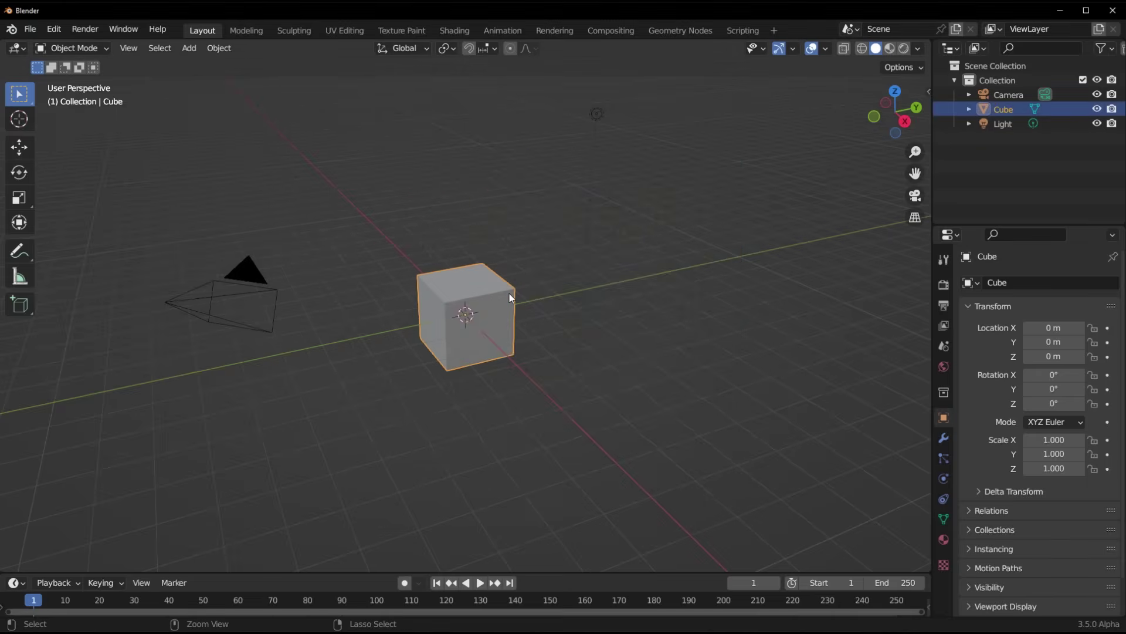
key("ctrl+2")
right_click(492, 236)
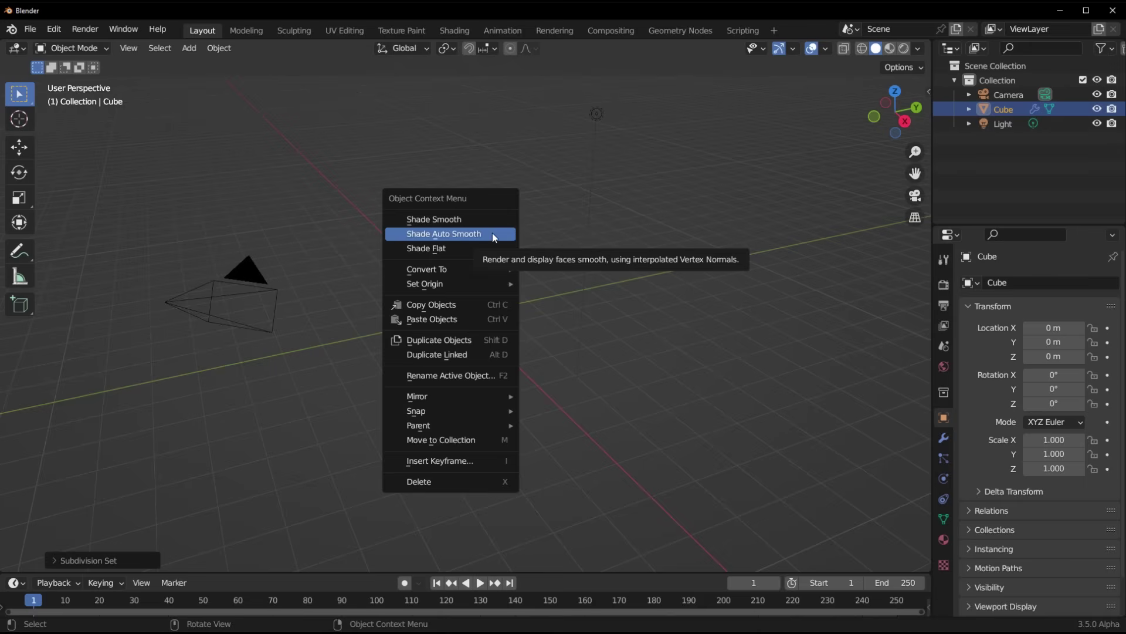
left_click(492, 235)
- Raise the Subdivision modifier's viewport levels to 6
scroll(500, 367, "up", 7)
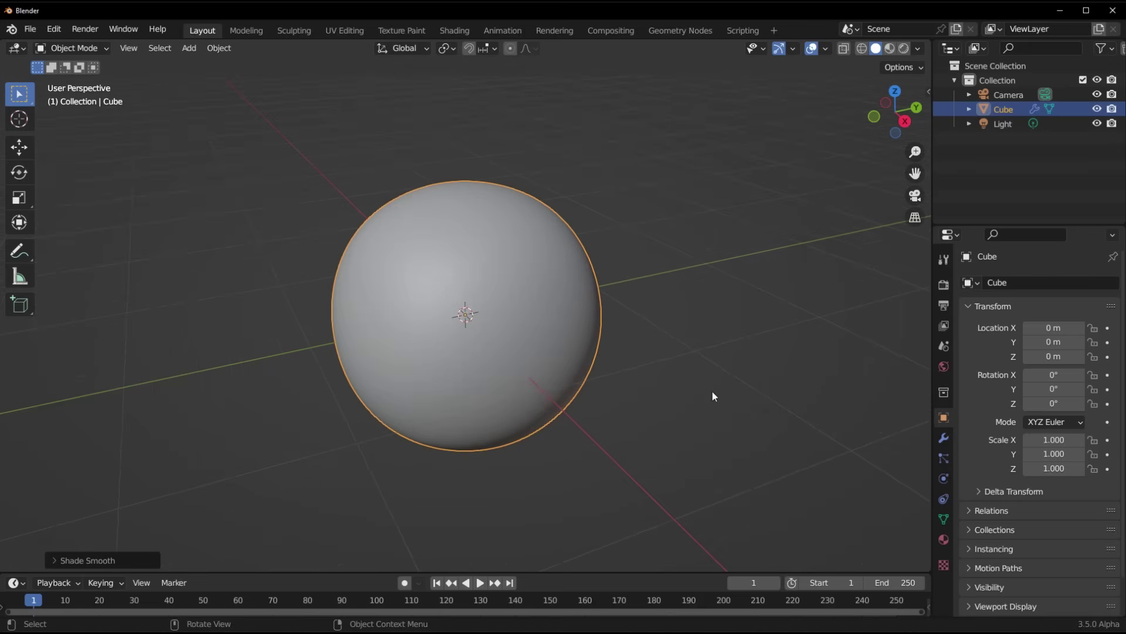
left_click(943, 437)
left_click(1095, 345)
left_click(1095, 345)
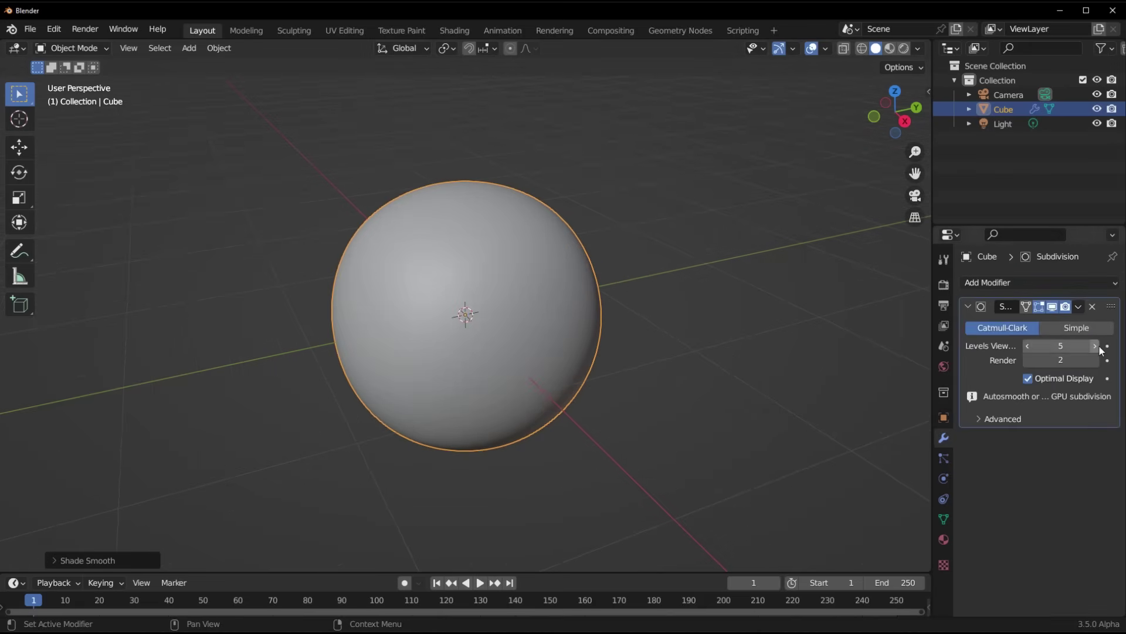
left_click(1095, 346)
left_click(1094, 346)
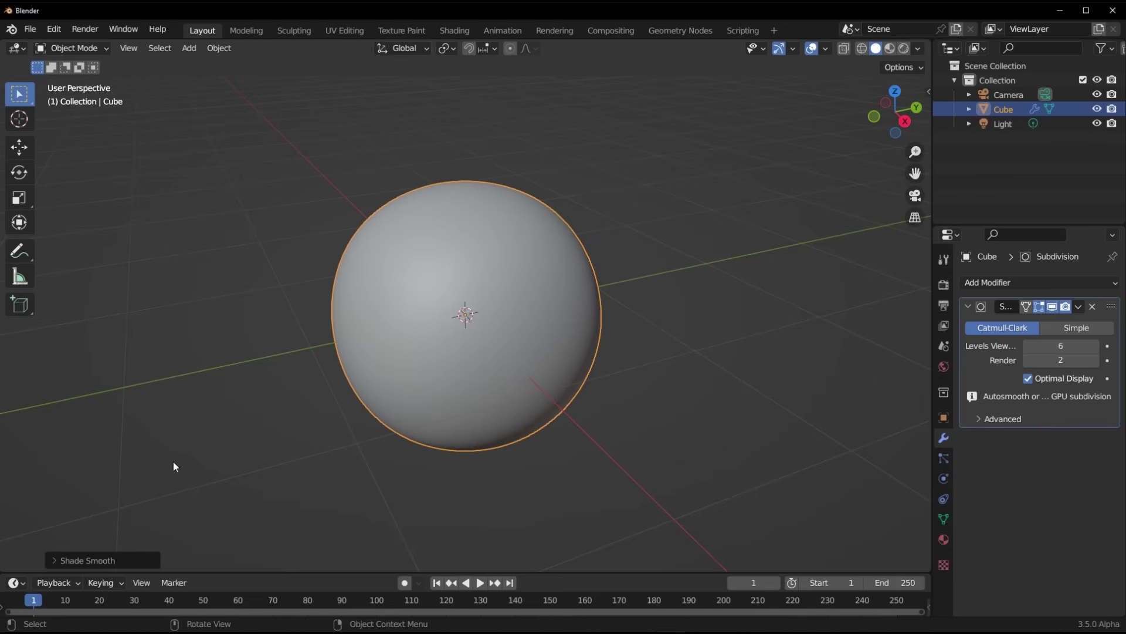
- Split the viewport and turn the left half into a Shader Editor showing the World nodes
left_click_drag(1, 569, 582, 508)
left_click(18, 49)
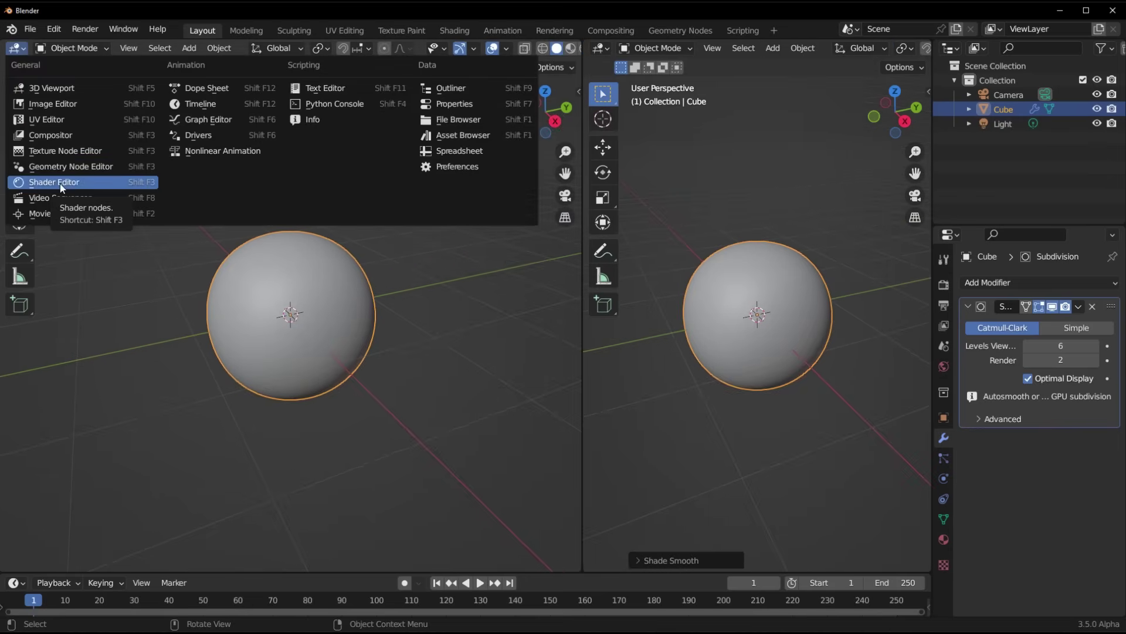
left_click(91, 187)
left_click(87, 49)
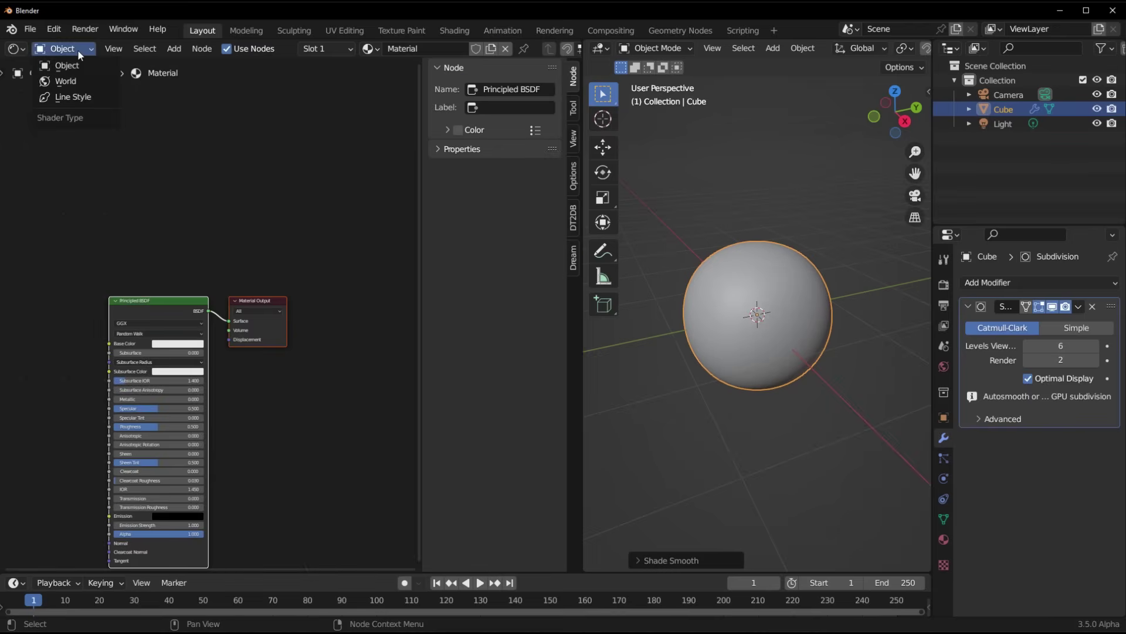
left_click(78, 82)
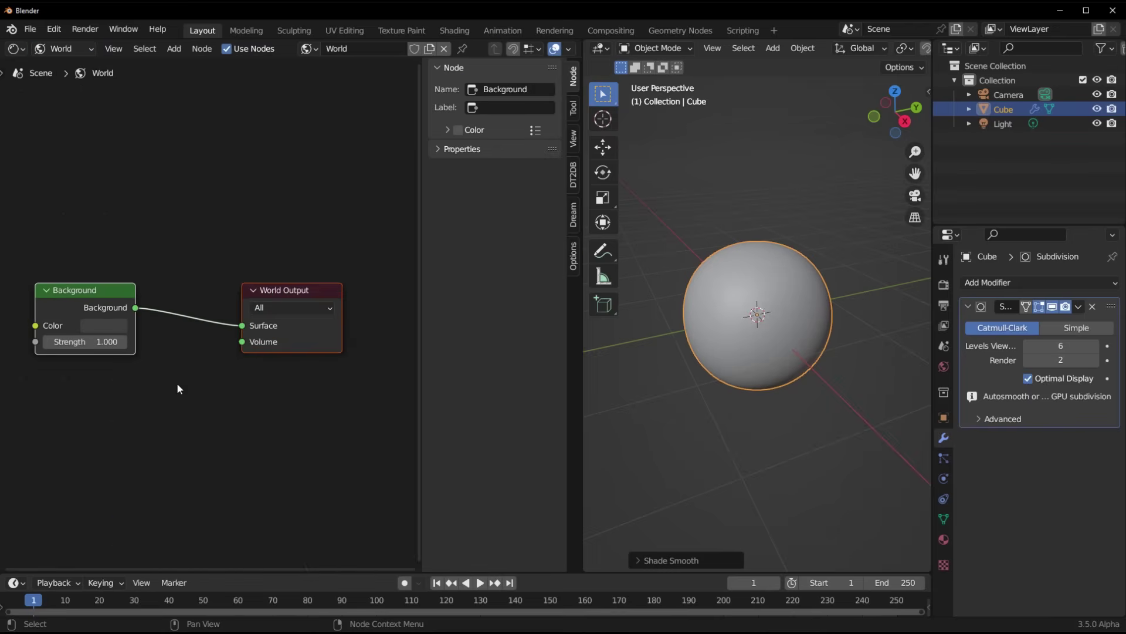
- Replace the Background node with an Environment Texture wired into World Output Surface, then browse for its image
left_click(200, 422)
left_click(94, 301)
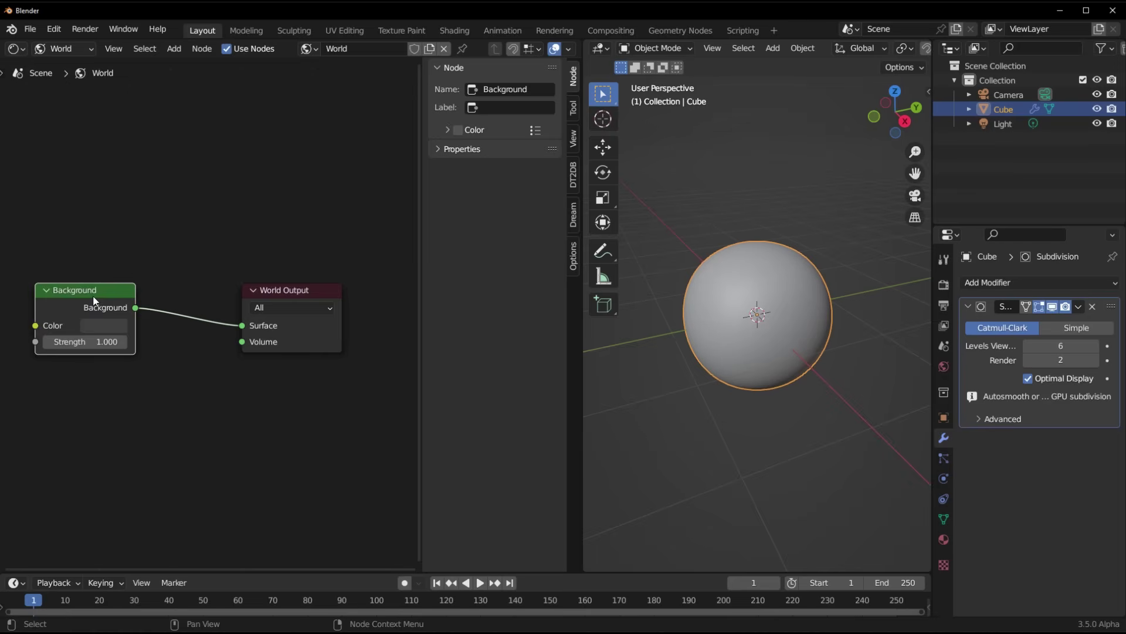
key("x")
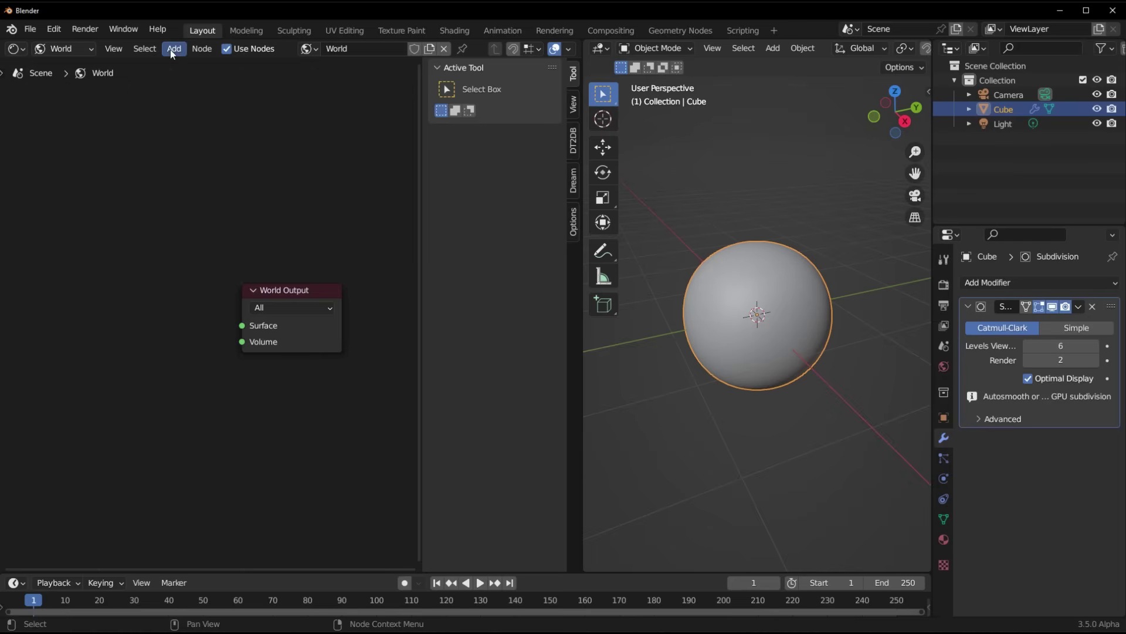
left_click(173, 51)
mouse_move(203, 130)
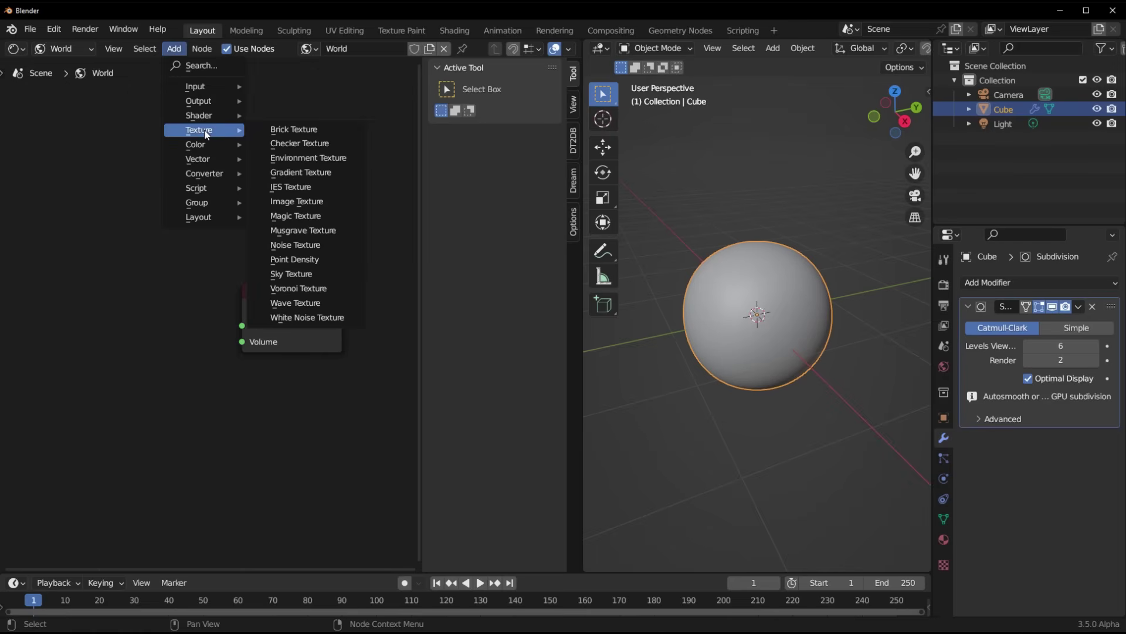
left_click(328, 161)
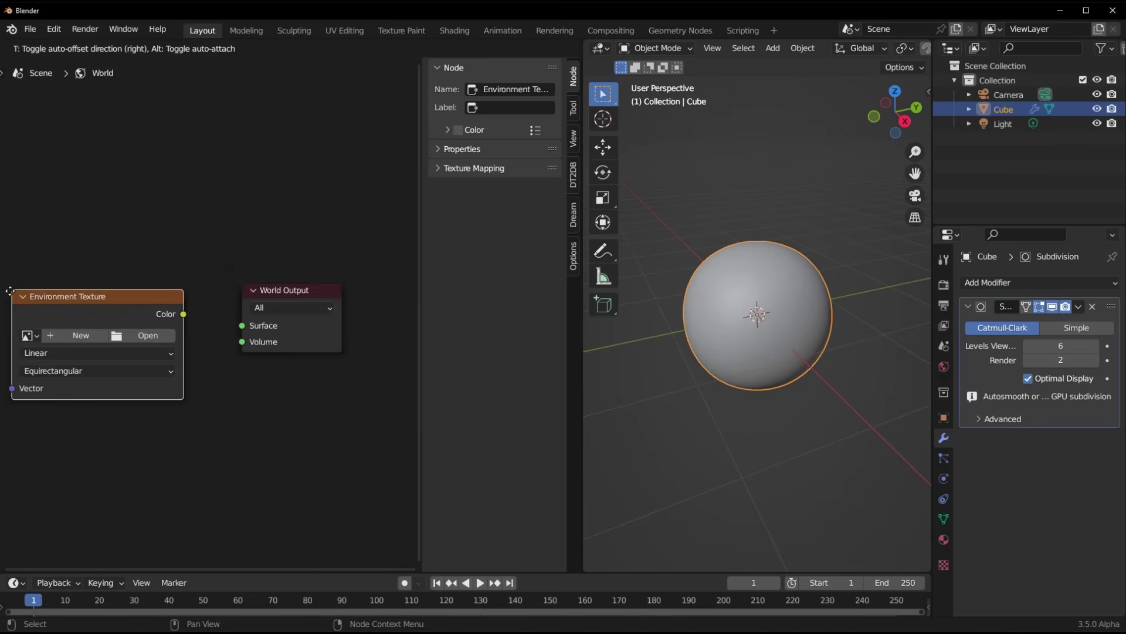
left_click(199, 323)
left_click_drag(182, 318, 257, 331)
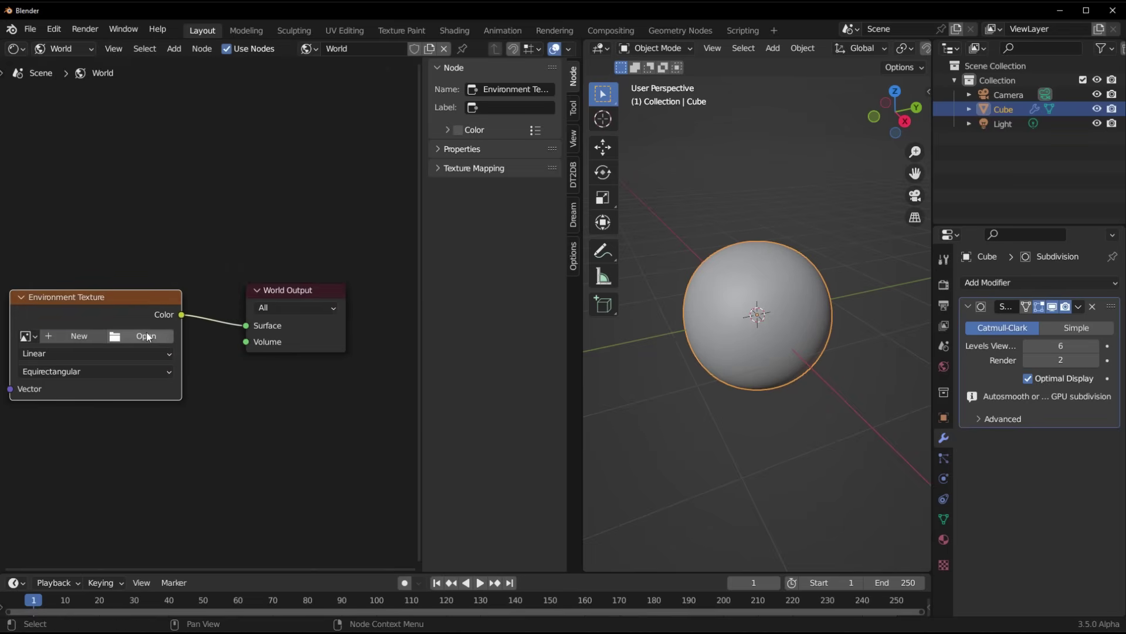
left_click(146, 336)
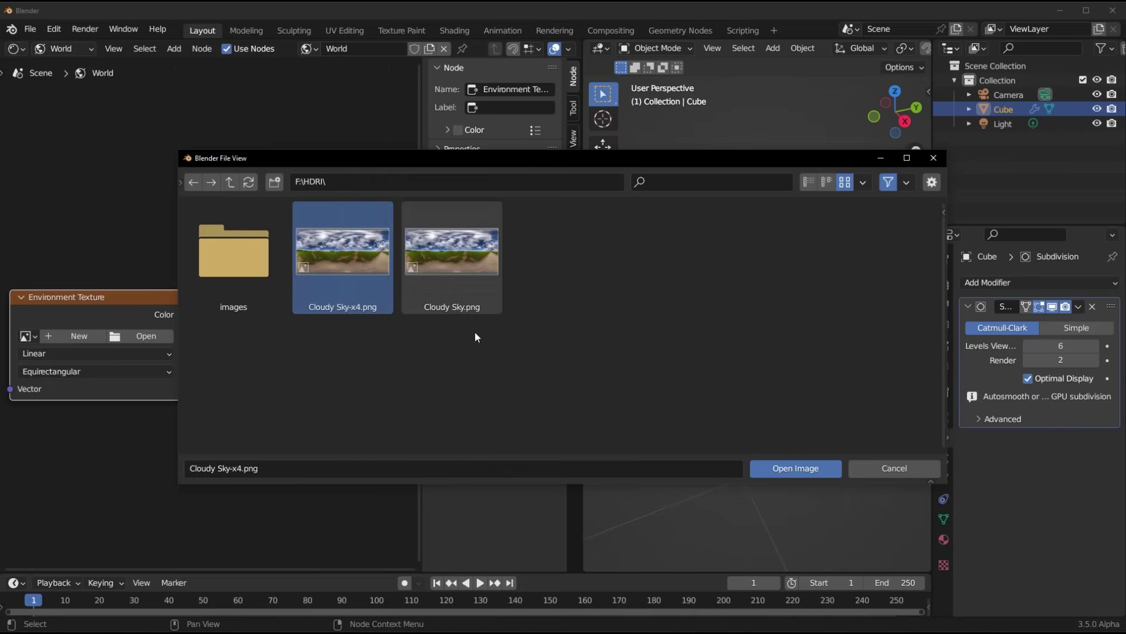
- Load Cloudy Sky-x4.png into the Environment Texture and widen the 3D viewport
left_click(795, 469)
left_click_drag(560, 369, 403, 370)
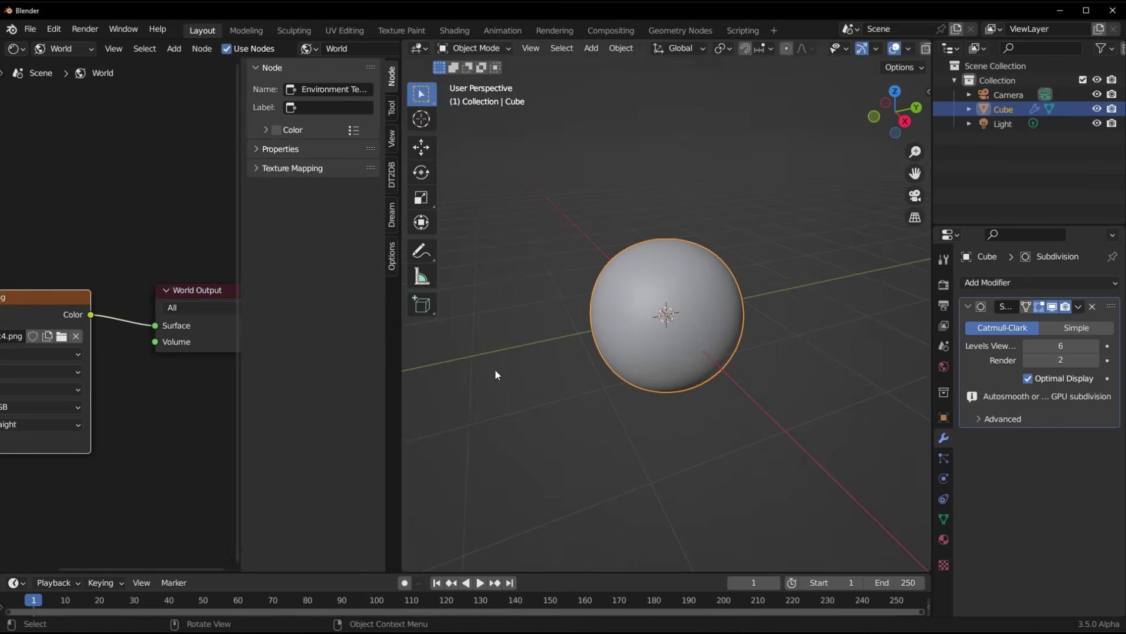
left_click(946, 264)
- Set the render engine to Cycles and view the sky-lit sphere in Rendered shading
left_click(944, 285)
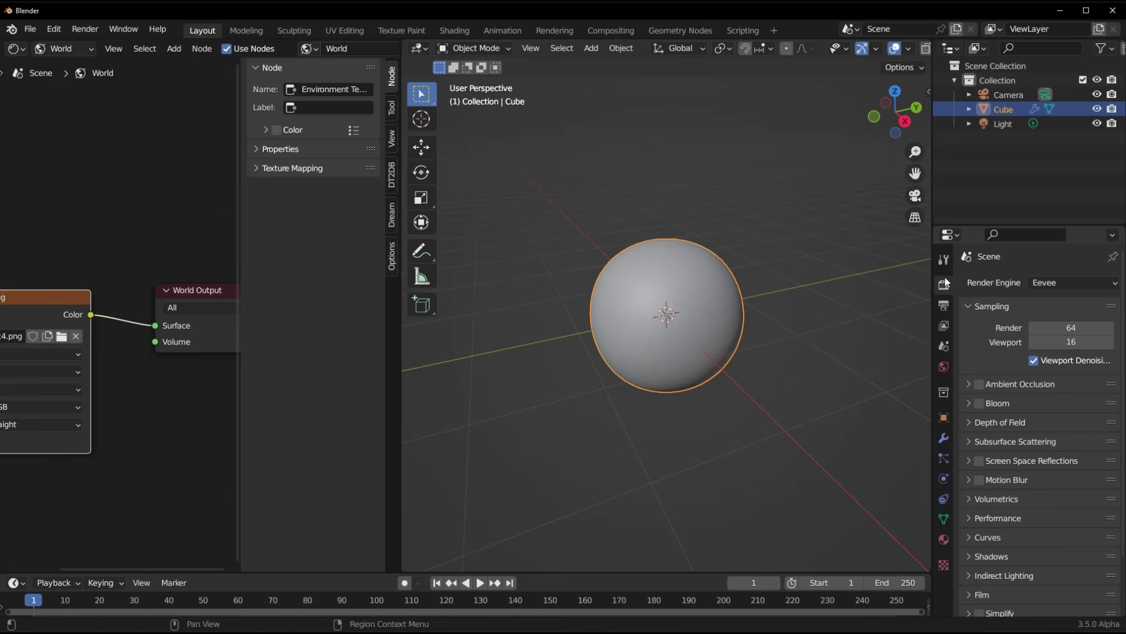
left_click(1050, 284)
left_click(1048, 332)
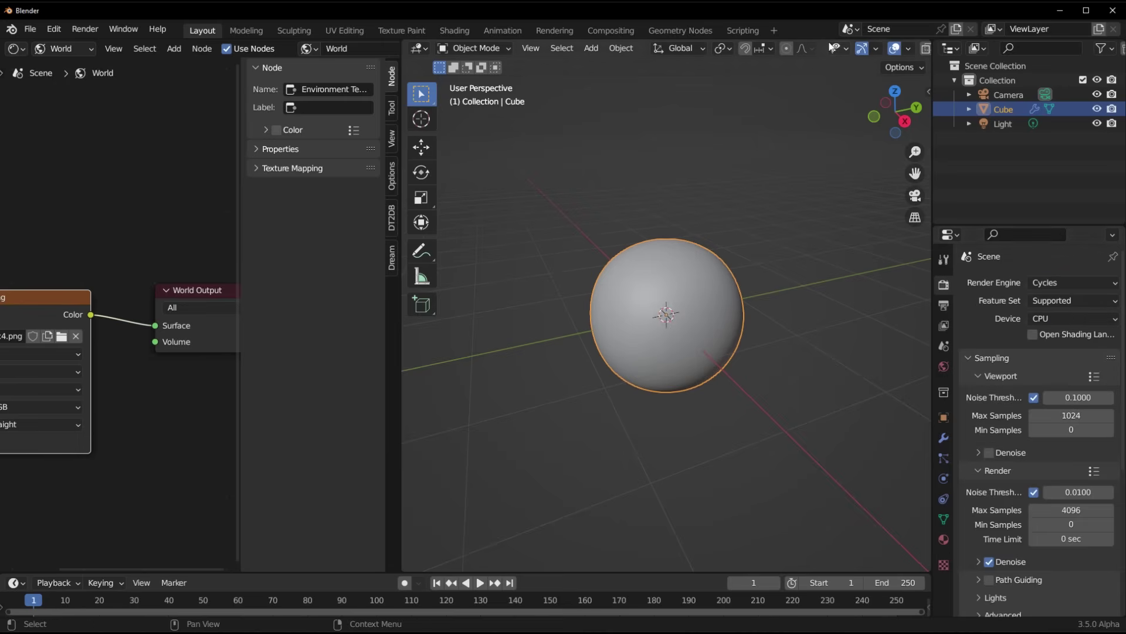
scroll(833, 48, "down", 3)
left_click(905, 48)
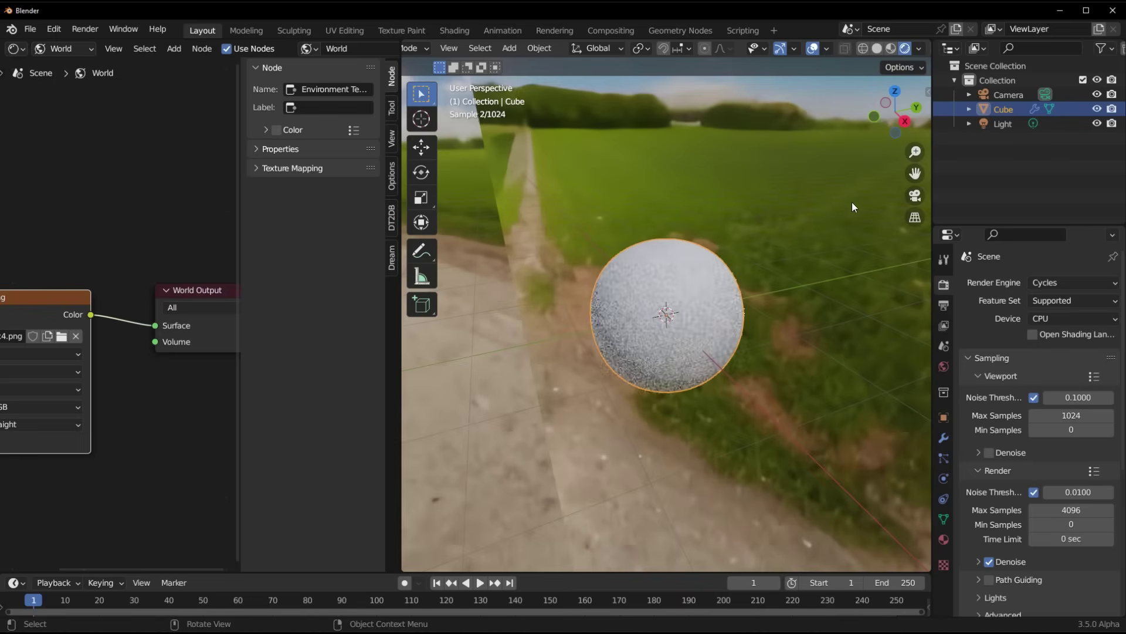
left_click_drag(811, 321, 624, 293)
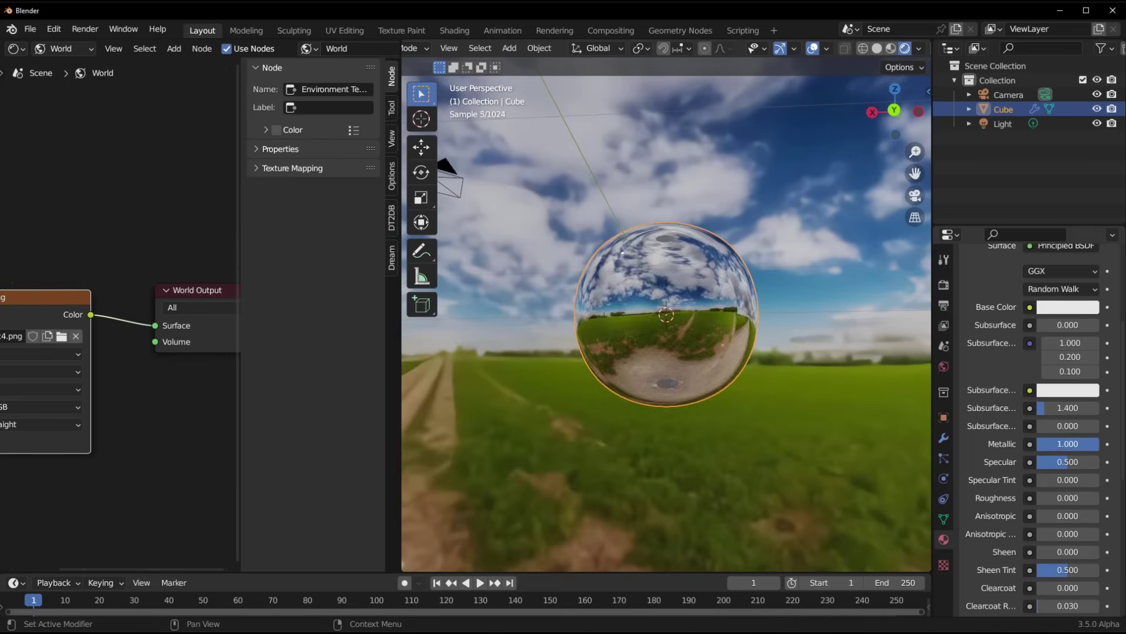
mouse_move(757, 498)
left_mouse_down()
mouse_move(750, 487)
mouse_move(788, 371)
mouse_move(737, 519)
mouse_move(489, 450)
mouse_move(551, 428)
mouse_move(614, 432)
left_mouse_up()
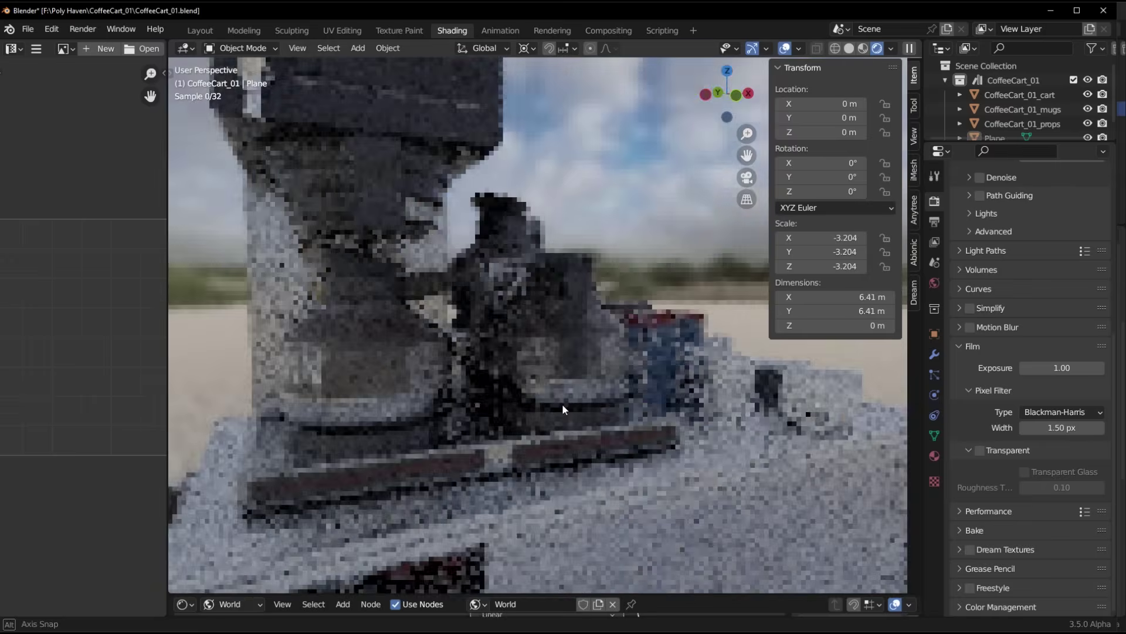
- Turn the view toward the coffee machine and mugs and enable Film > Transparent
left_click_drag(562, 404, 668, 338)
left_click(979, 450)
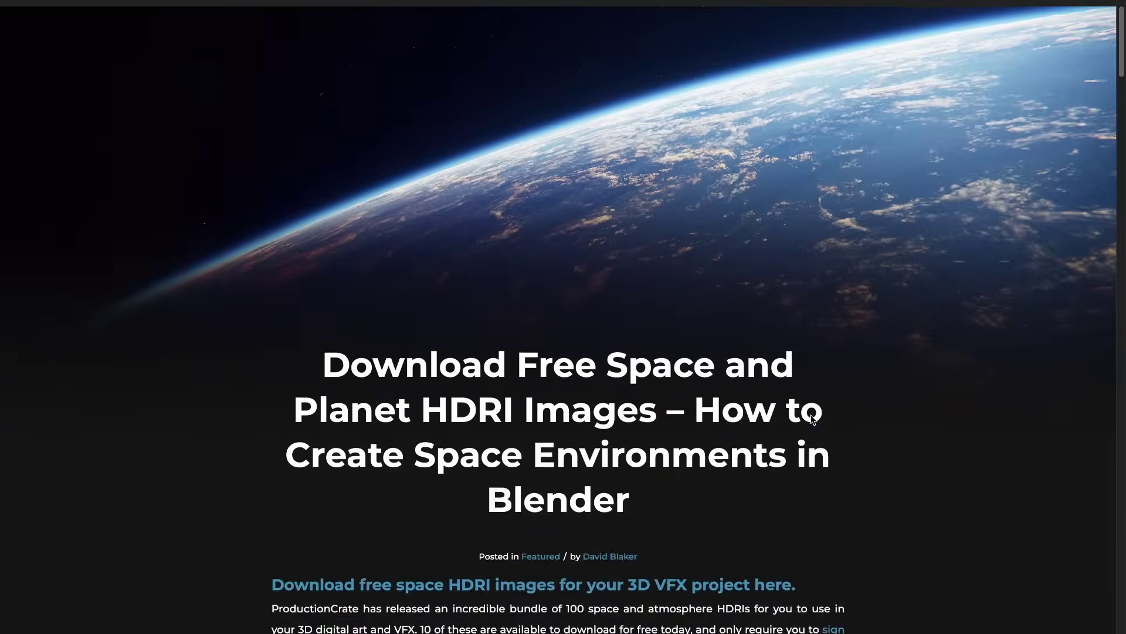
- Scroll through the space HDRI, HDR Light Studio, Location Textures, HDRi Maker and Poly Haven add-on pages
scroll(812, 419, "down", 5)
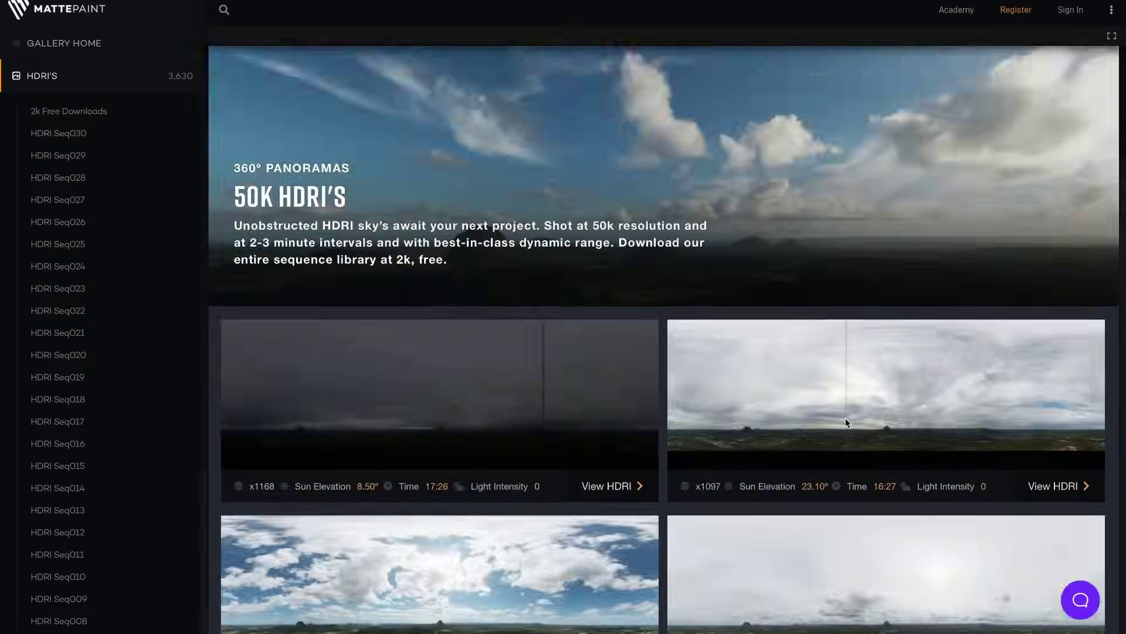
scroll(846, 417, "down", 10)
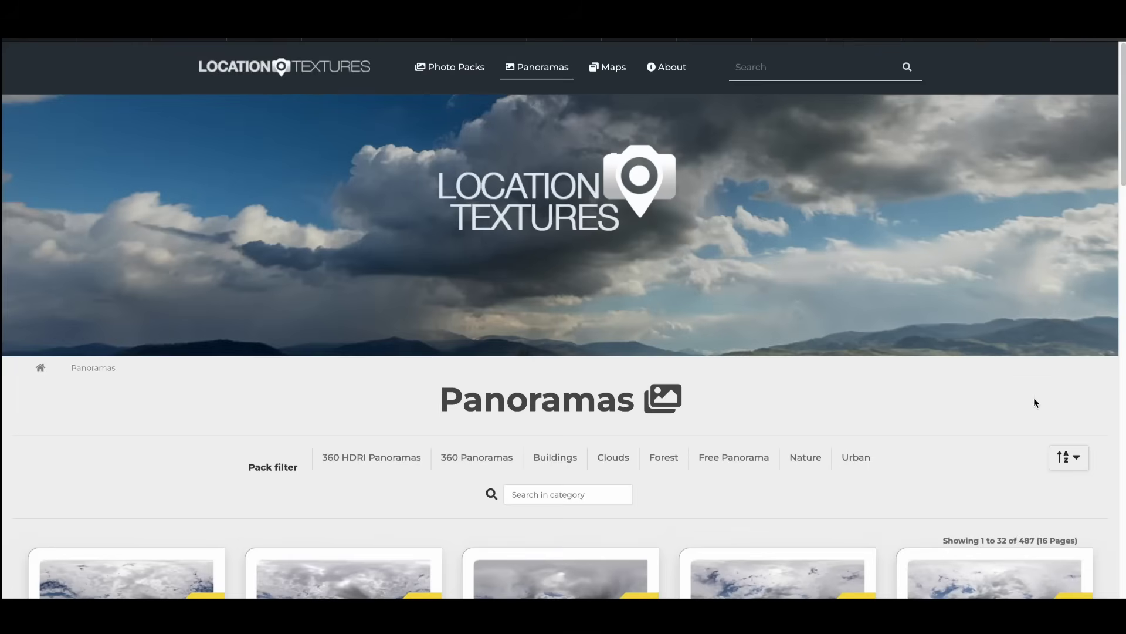
scroll(1035, 403, "down", 8)
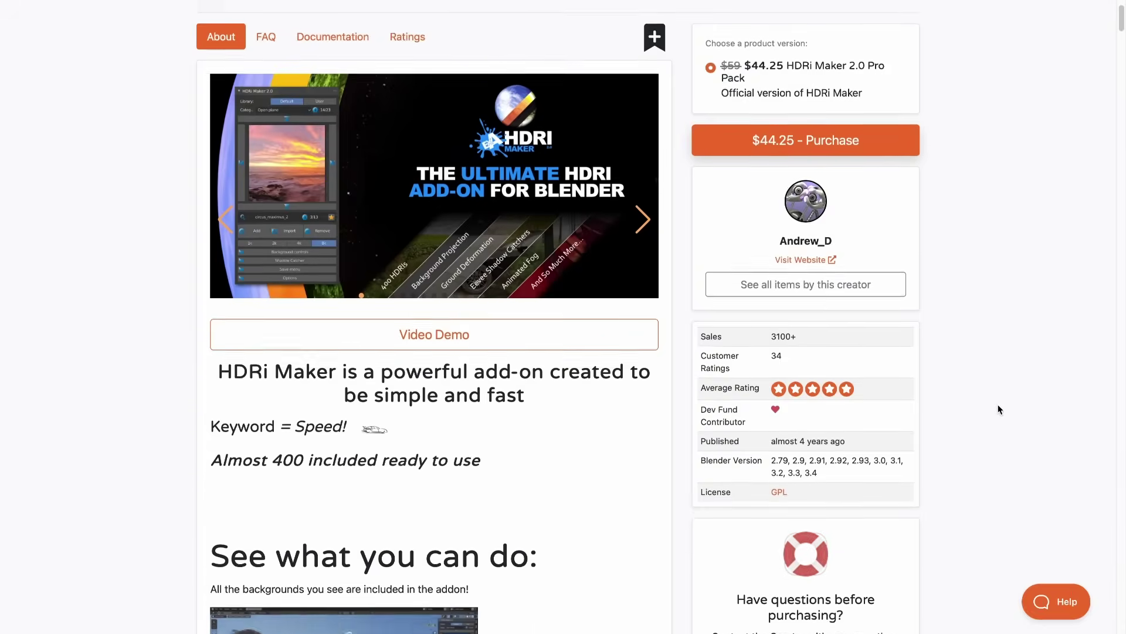
scroll(999, 408, "down", 4)
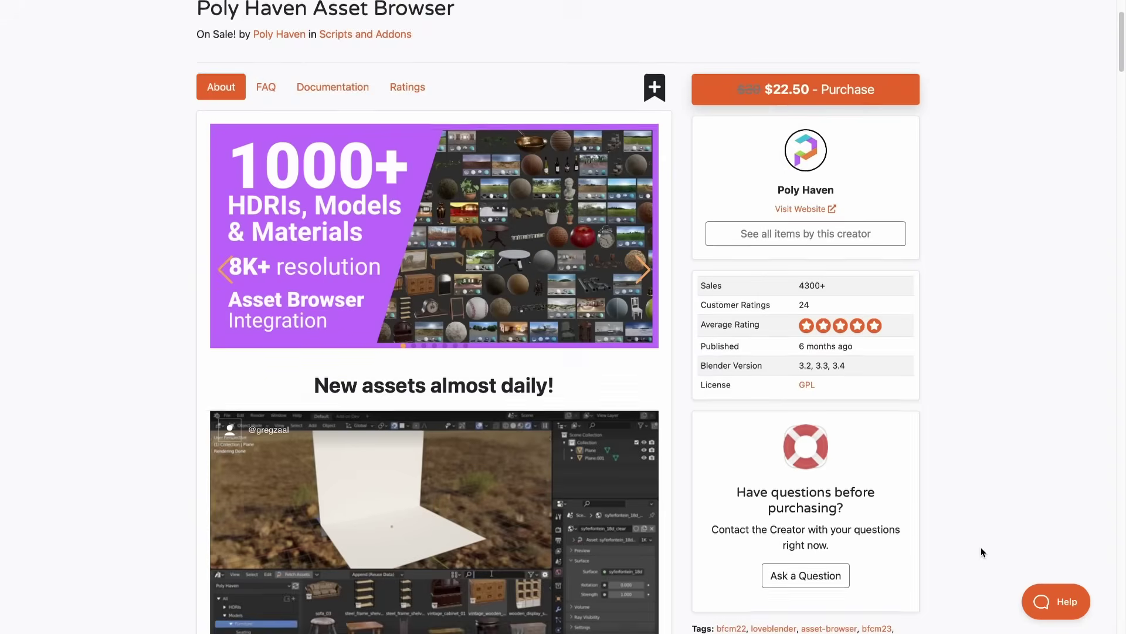
scroll(981, 549, "down", 5)
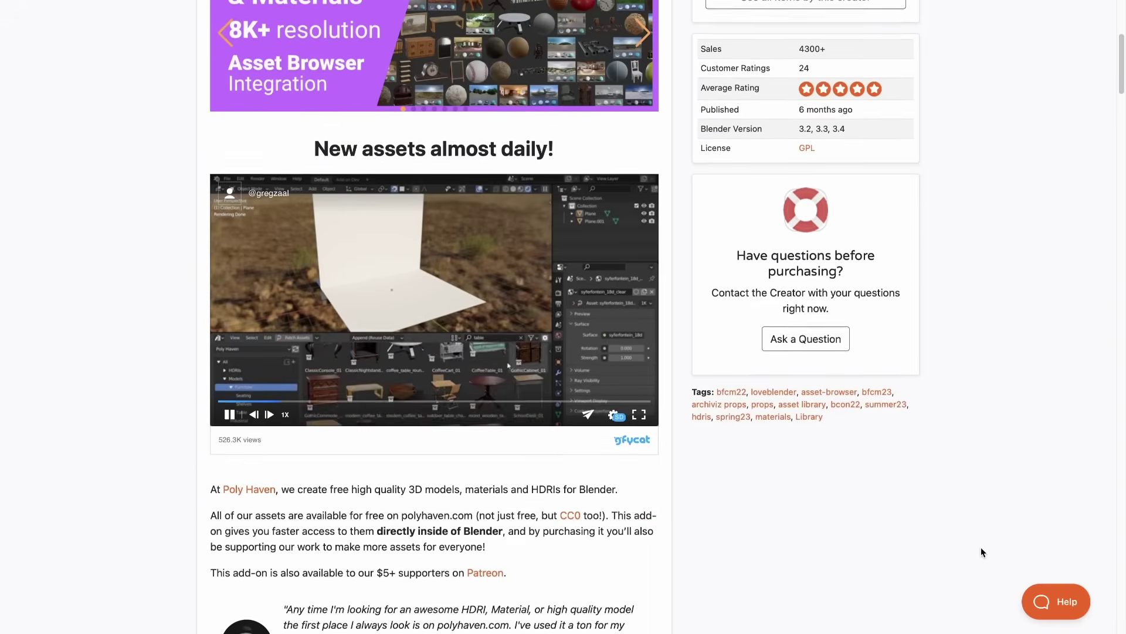
scroll(981, 547, "down", 6)
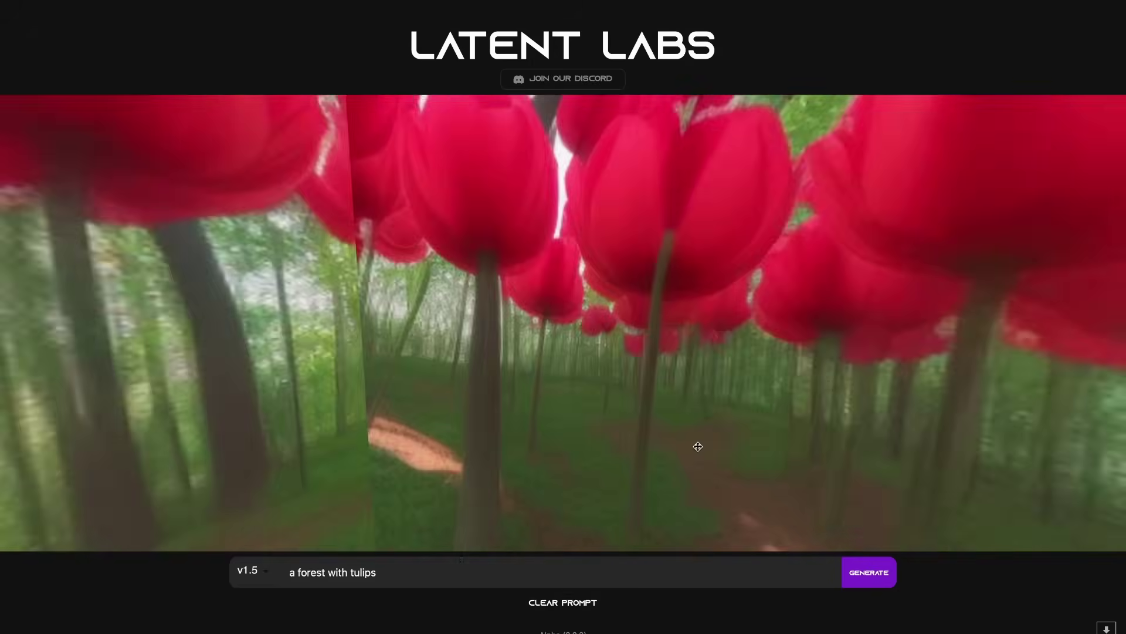
- Generate a panorama from the prompt 'a city skyline with air planes on a sunny day'
key("ctrl+a")
type("a city skyline with a")
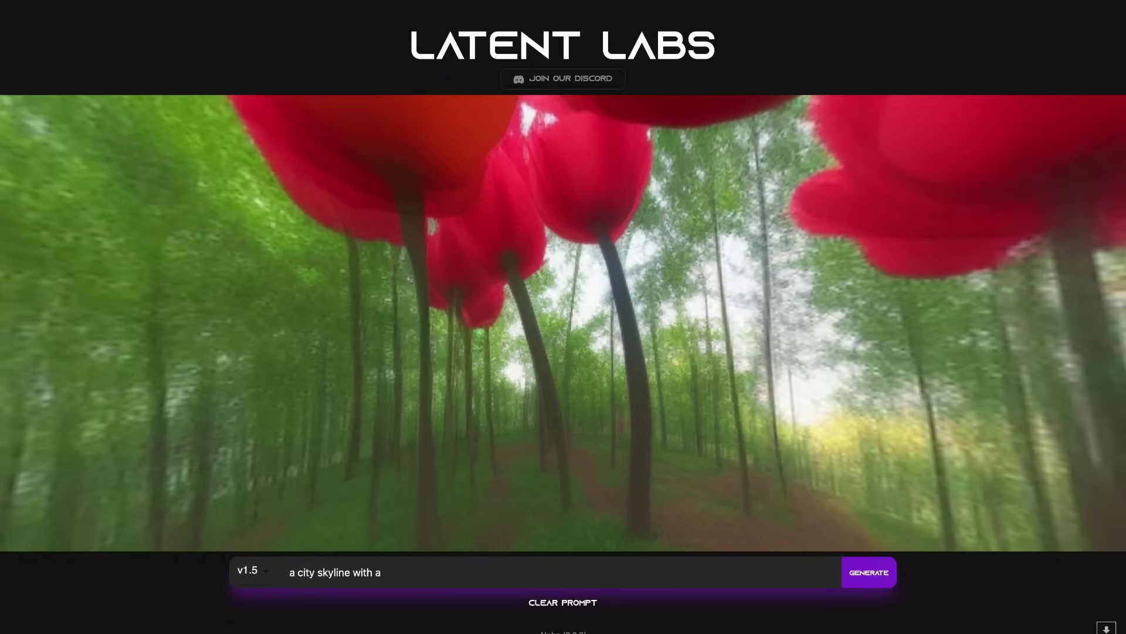
type("ir planes on a sunny day")
key("Return")
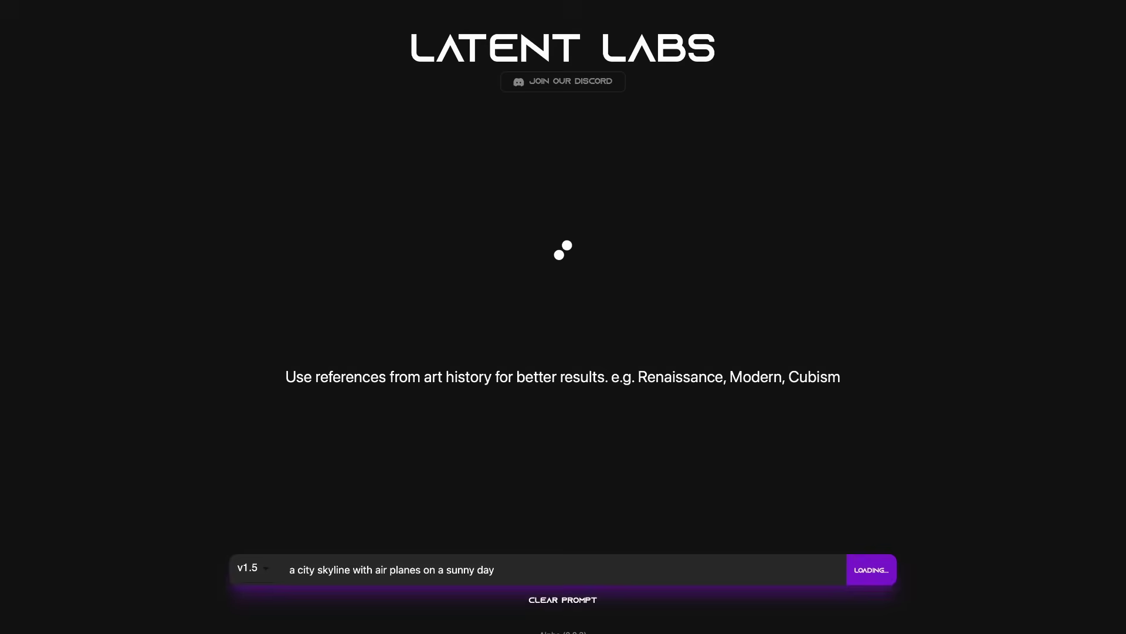
- Generate 'a studio with lights and cameras' and switch the model version to v2.1
key("ctrl+a")
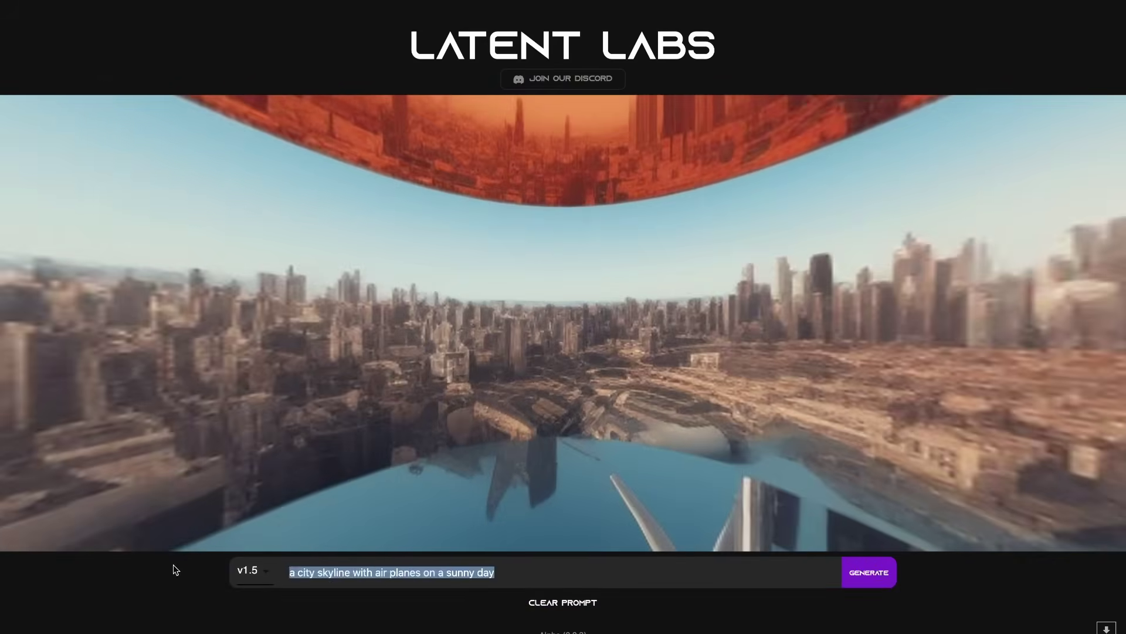
type("a c")
key("BackSpace")
key("BackSpace")
key("BackSpace")
type("a studio seti")
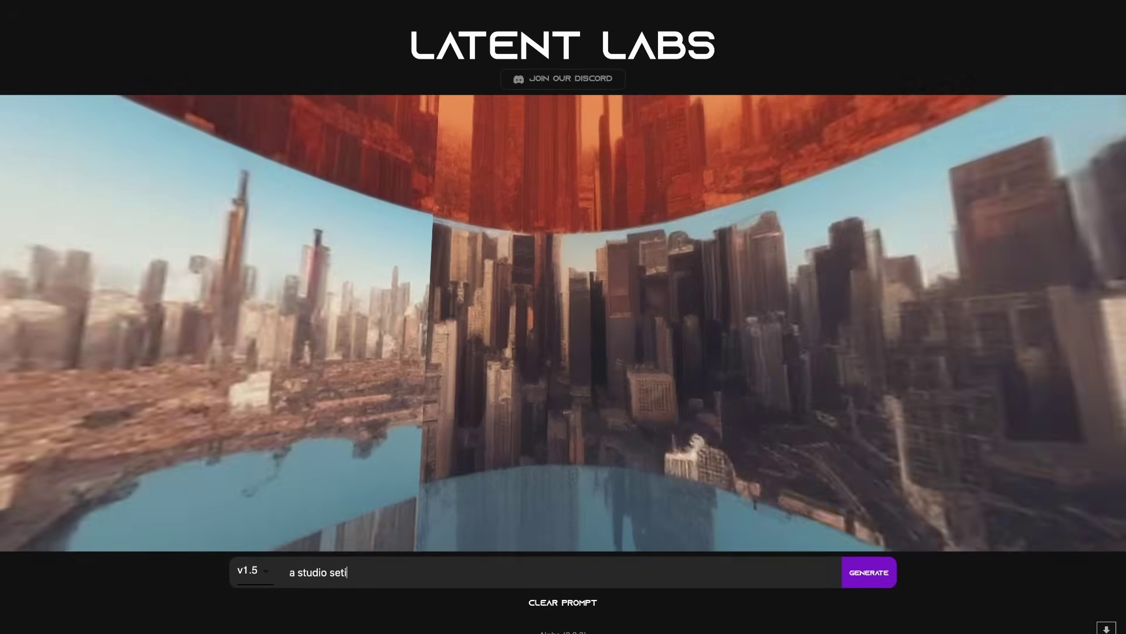
key("BackSpace")
key("BackSpace")
key("BackSpace")
key("BackSpace")
type("with lights and cameras")
key("Return")
left_click(262, 572)
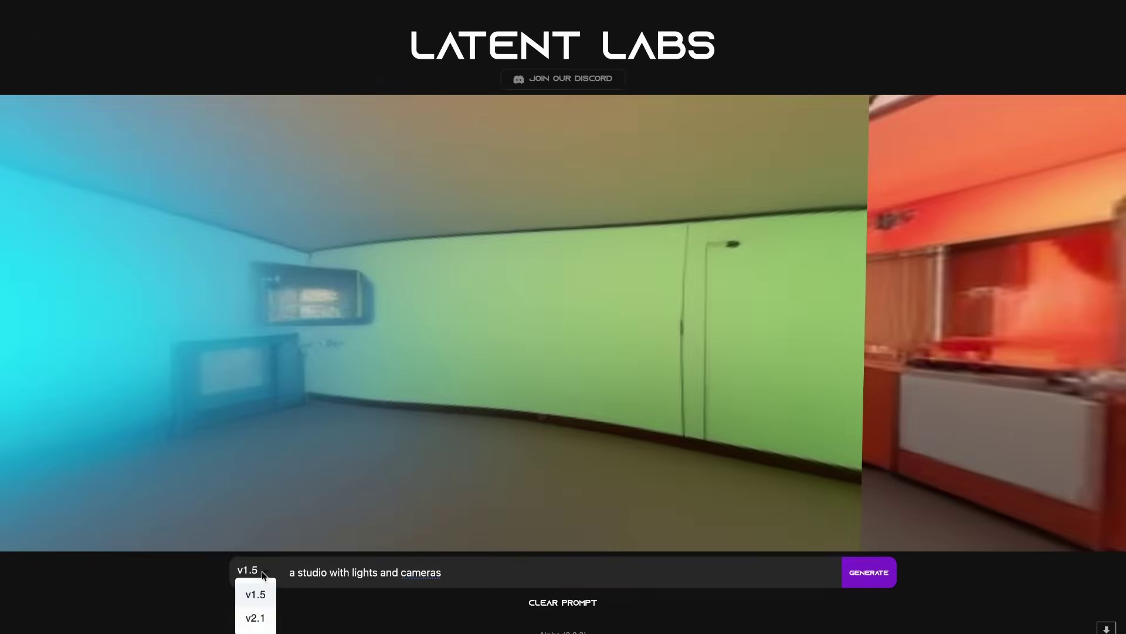
left_click(255, 617)
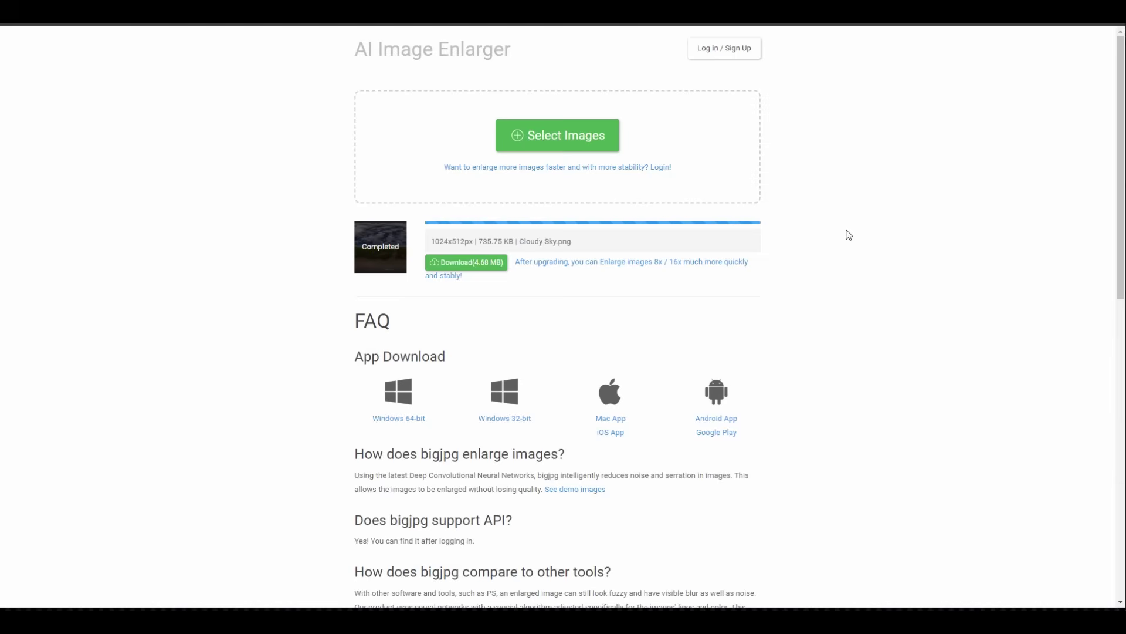
scroll(833, 243, "down", 7)
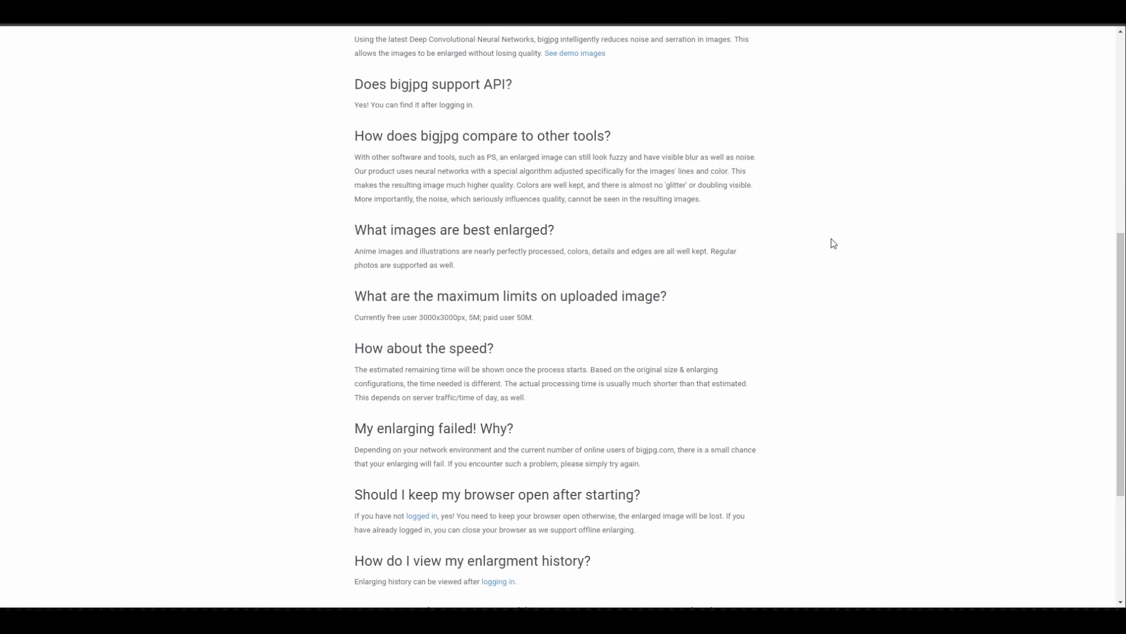
scroll(833, 243, "up", 7)
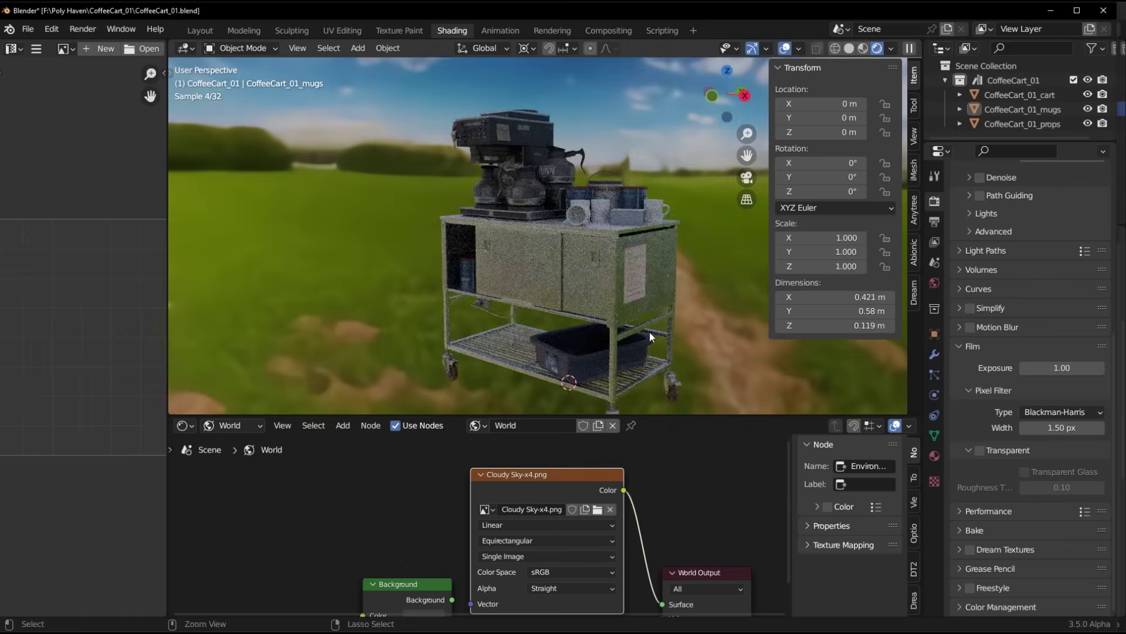
- Enable Film > Transparent and add a mesh plane to the scene
left_click(999, 446)
key("shift+a")
left_click(574, 318)
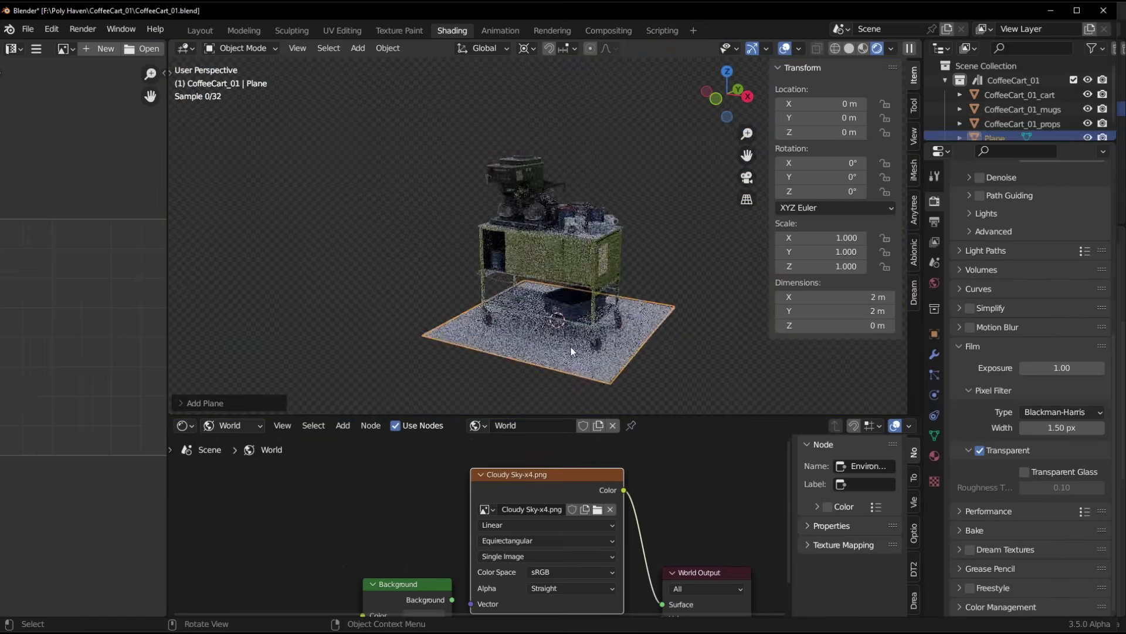
key("s")
left_click(431, 336)
- Scale the plane by -3.204 so it spans about 6.41 m under the cart
scroll(431, 336, "up", 3)
key("s")
left_click(716, 338)
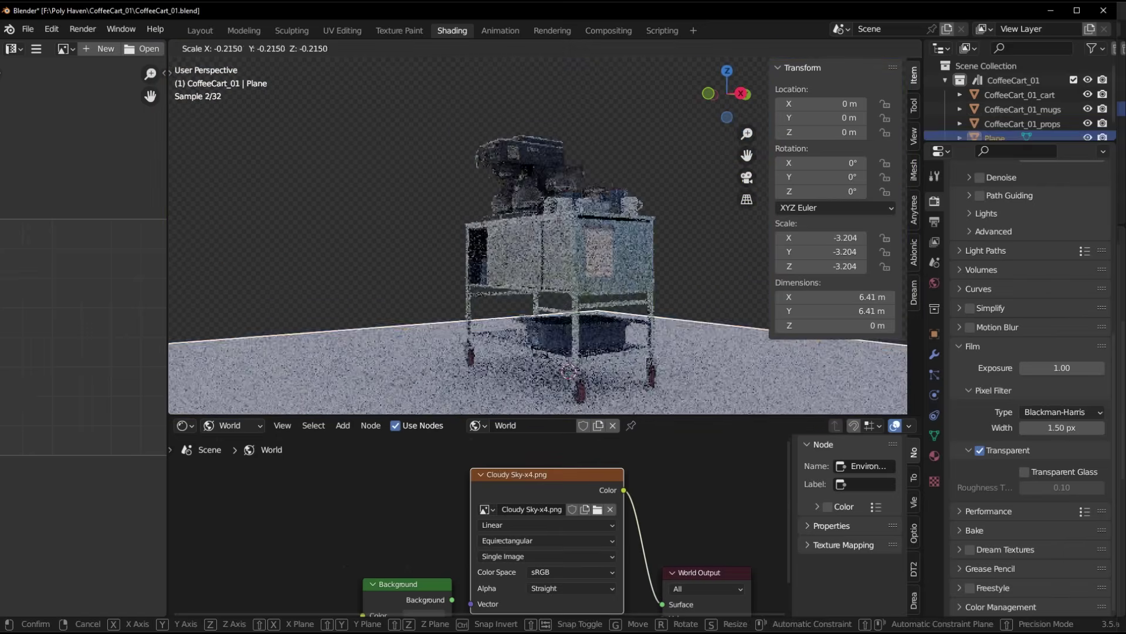